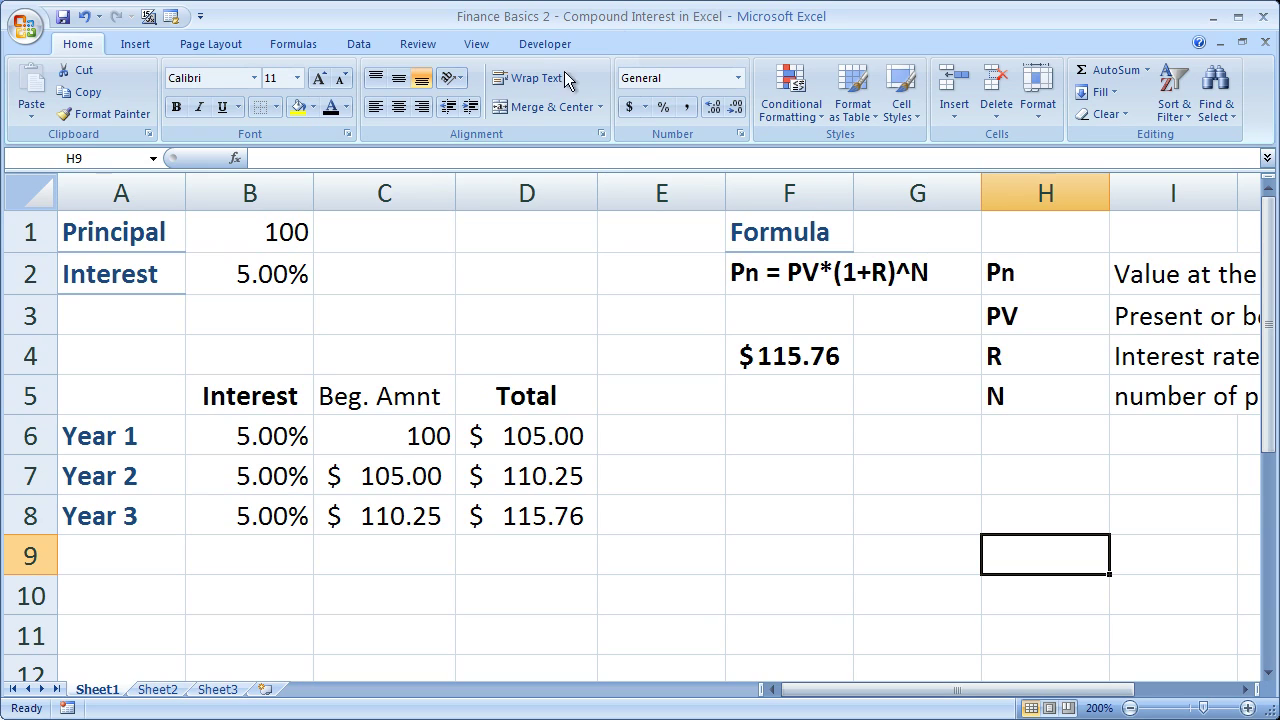
Highlight the year-by-year interest table, the Pn formula legend and the Year 2 rate and beginning amount
{"action": "left_click_drag", "start_coordinate": [240, 348], "coordinate": [508, 517]}
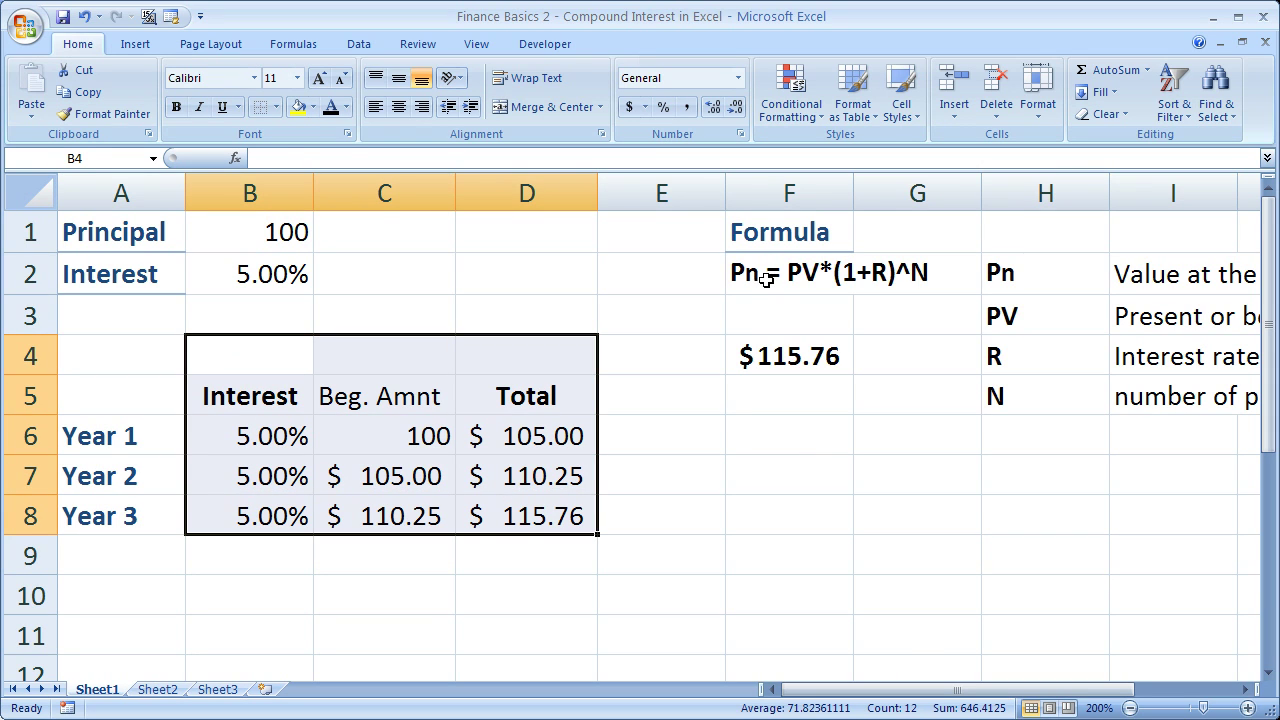
{"action": "left_click_drag", "start_coordinate": [767, 280], "coordinate": [1005, 395]}
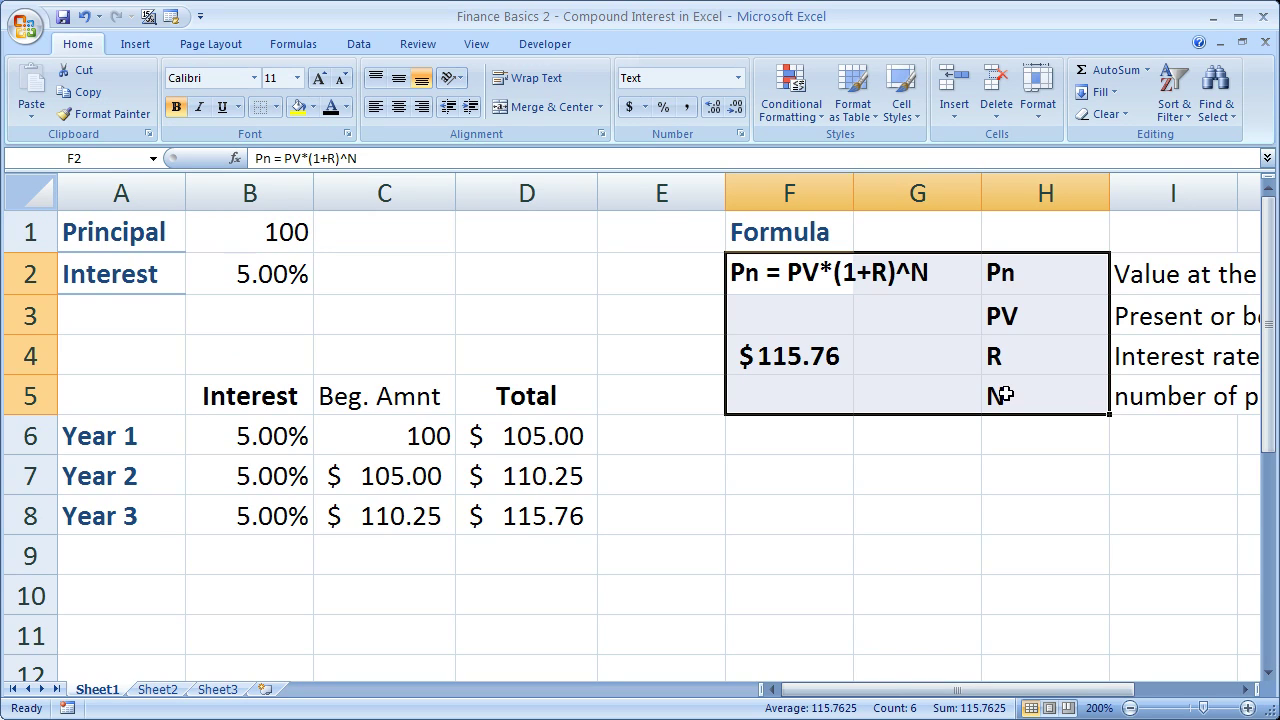
{"action": "left_click", "coordinate": [543, 342]}
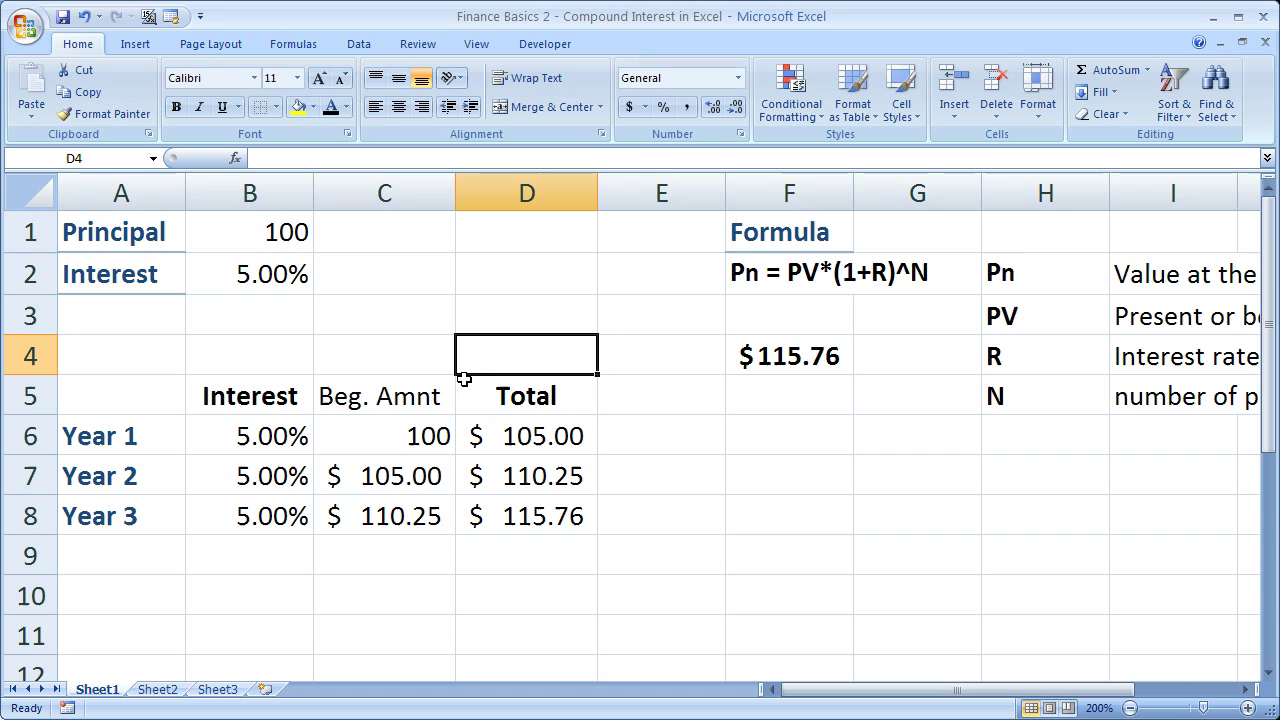
{"action": "left_click_drag", "start_coordinate": [277, 397], "coordinate": [497, 500]}
{"action": "left_click", "coordinate": [396, 476]}
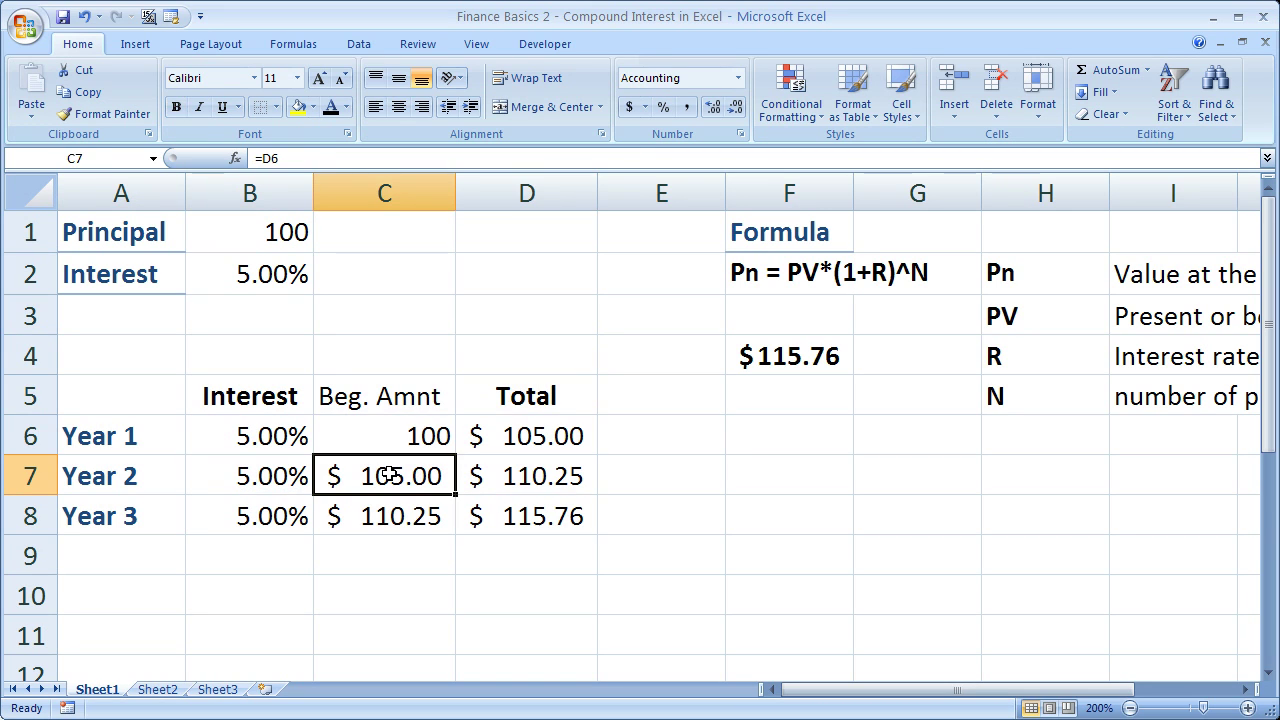
{"action": "left_click_drag", "start_coordinate": [396, 476], "coordinate": [258, 474]}
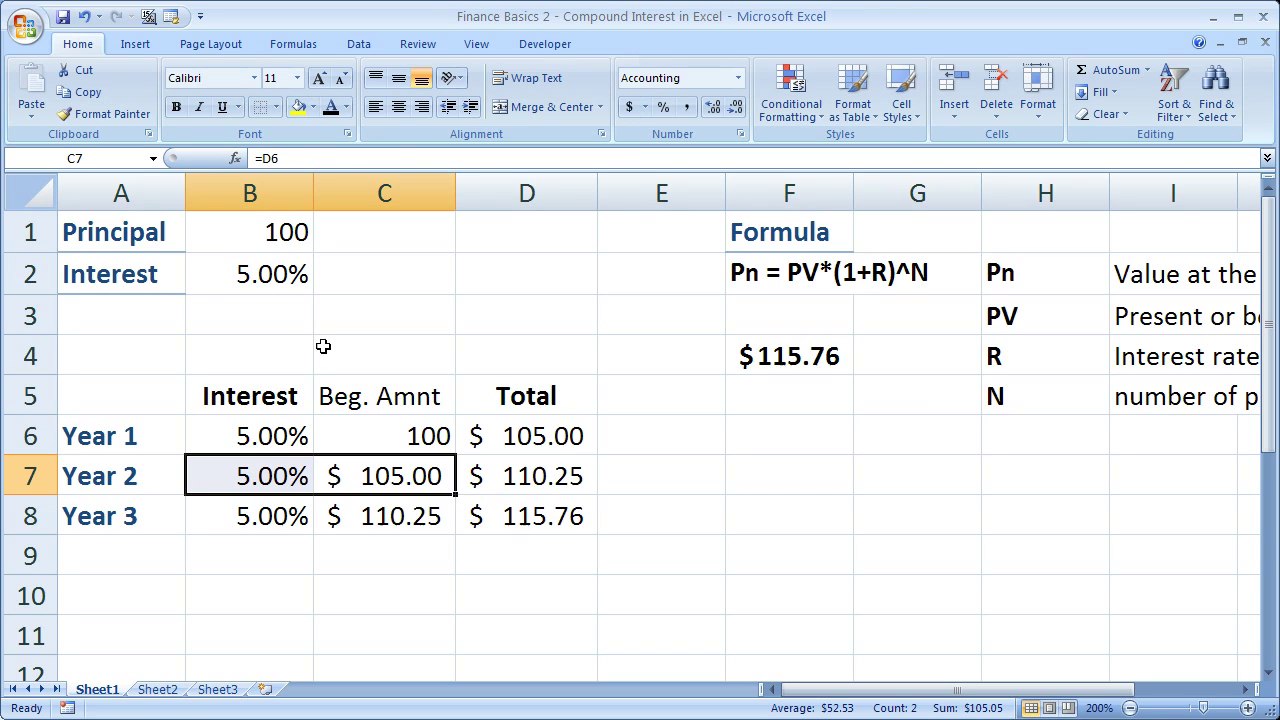
Walk through Year 1: principal 100, rate 5.00%, and total formula =C6*(1+B6)
{"action": "left_click", "coordinate": [253, 237]}
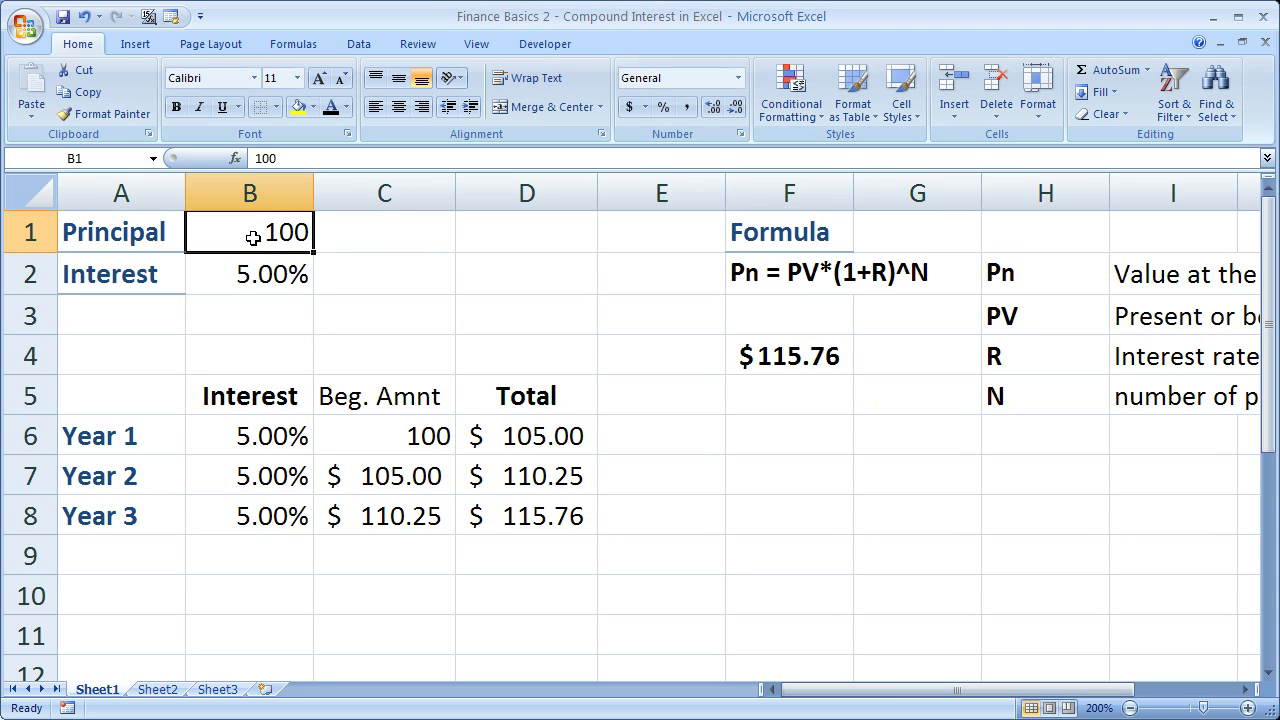
{"action": "left_click", "coordinate": [262, 288]}
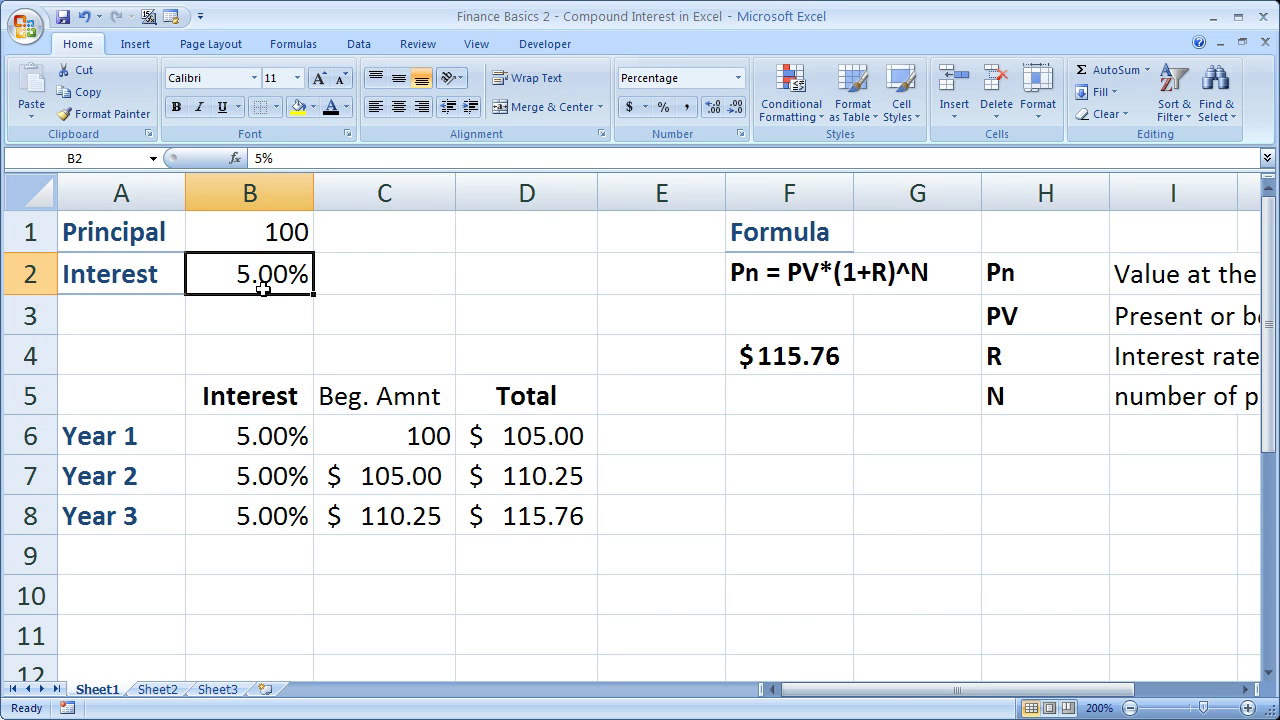
{"action": "left_click_drag", "start_coordinate": [152, 434], "coordinate": [348, 437]}
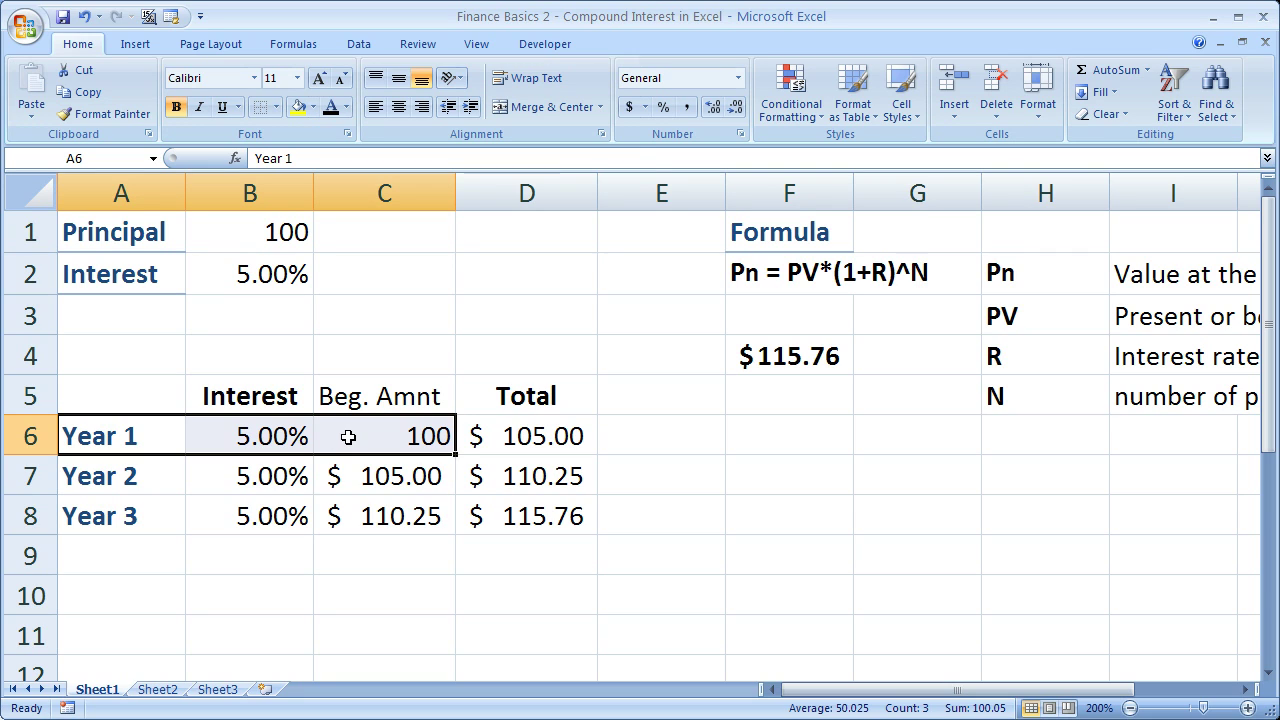
{"action": "left_click", "coordinate": [348, 437]}
{"action": "left_click", "coordinate": [285, 438]}
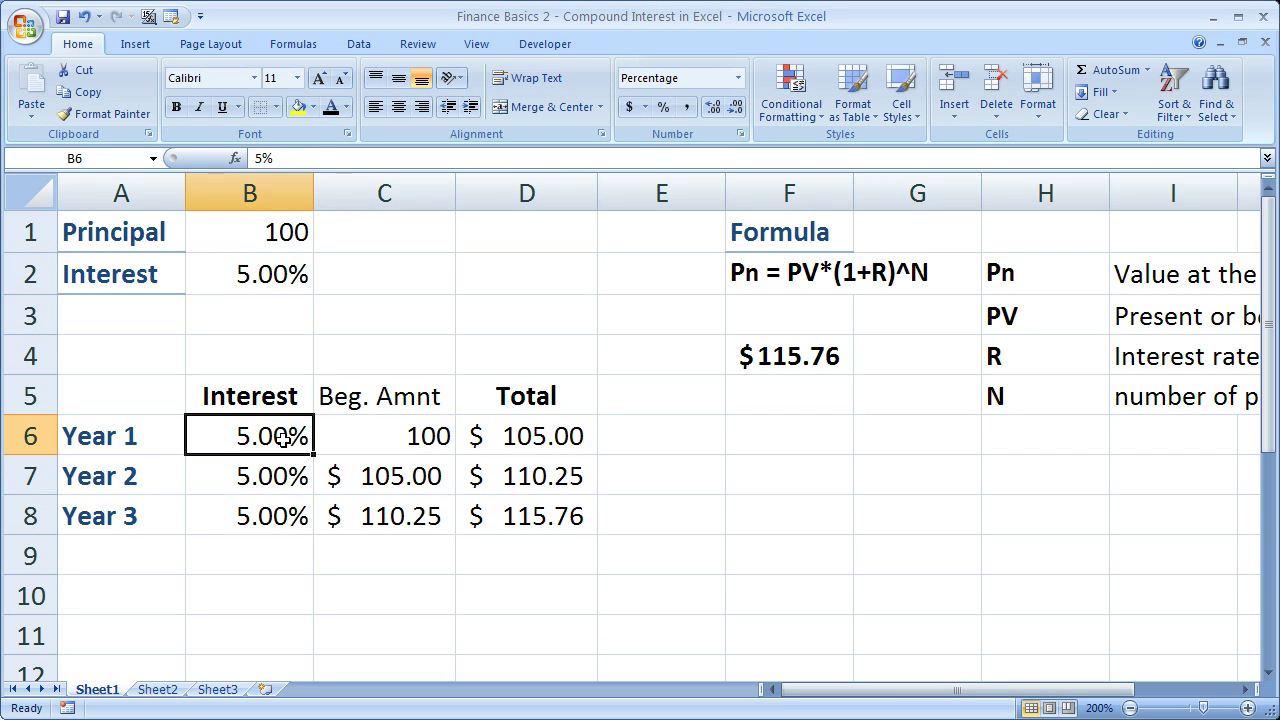
{"action": "left_click", "coordinate": [371, 444]}
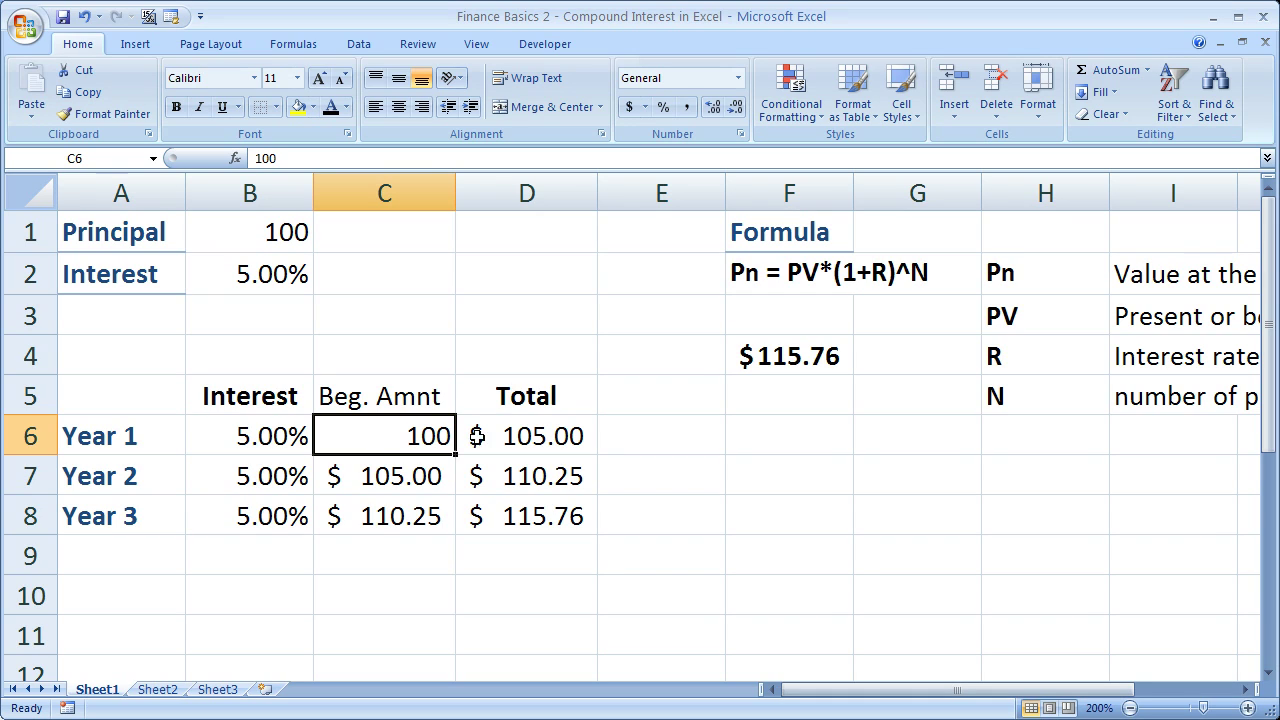
{"action": "left_click", "coordinate": [532, 434]}
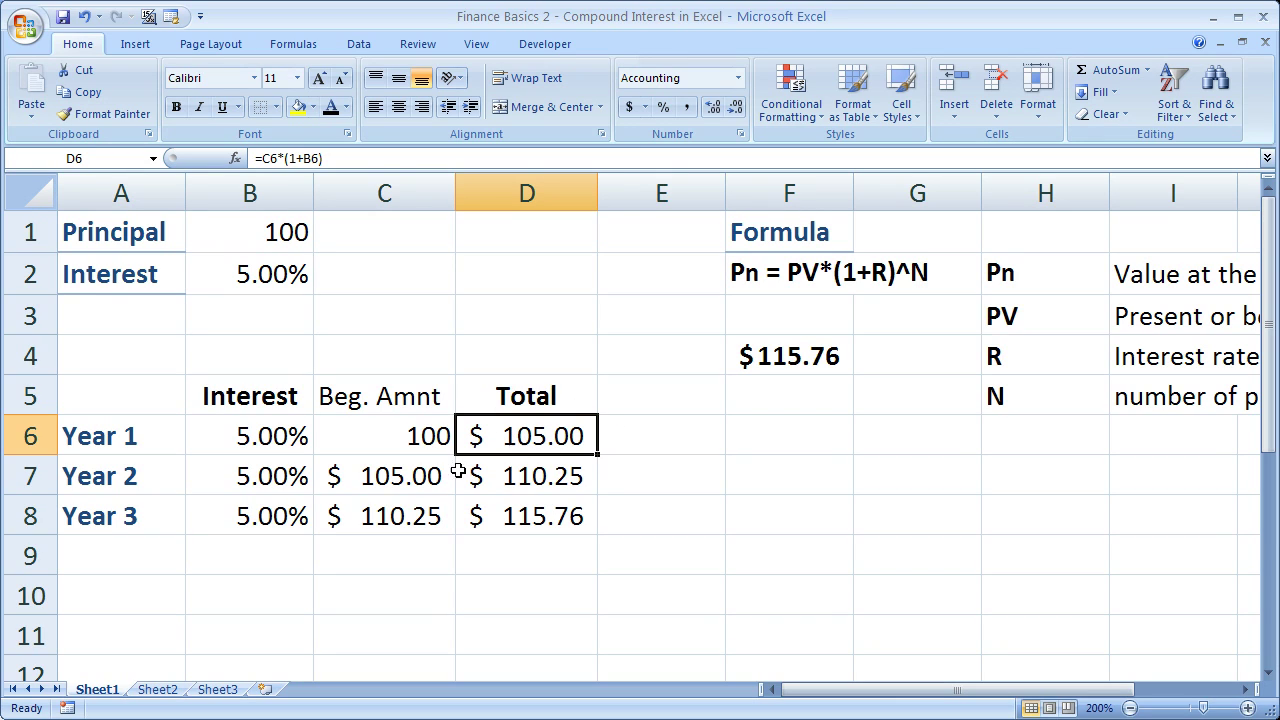
Trace Years 2 and 3: beginning amount =D6, totals =C7*(1+B7) and =C8*(1+B8)
{"action": "left_click", "coordinate": [389, 478]}
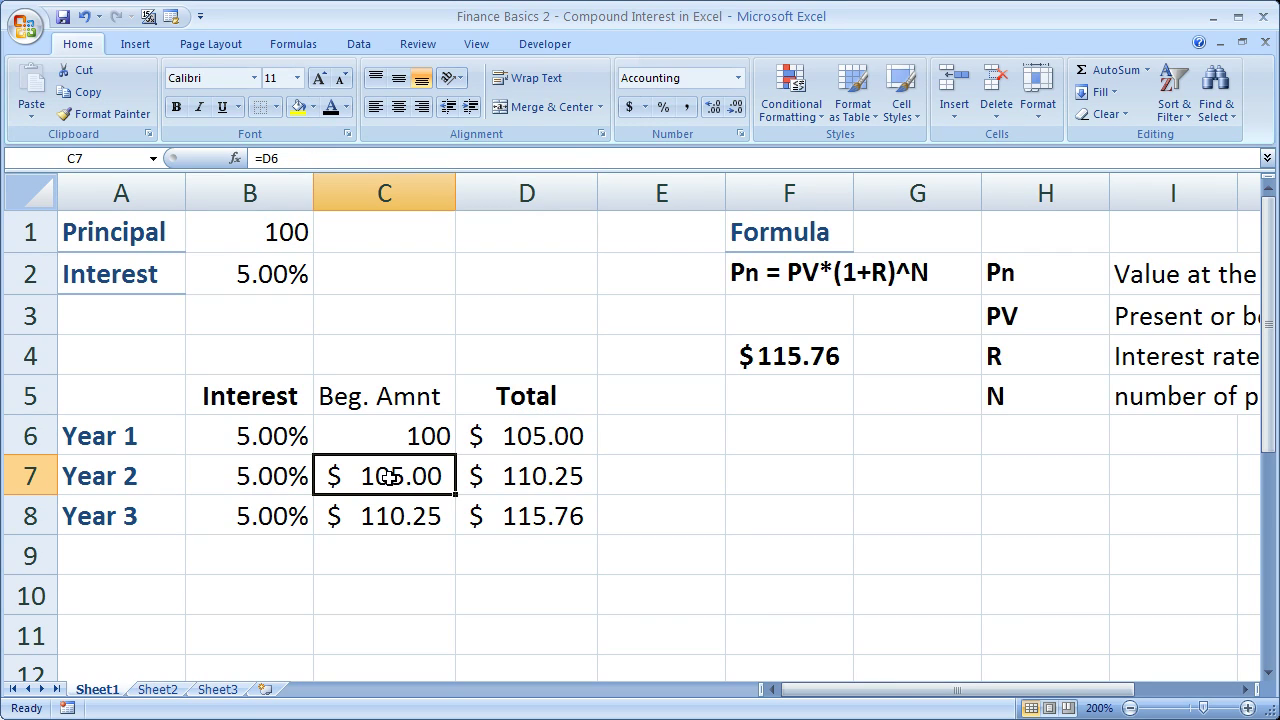
{"action": "left_click", "coordinate": [285, 480]}
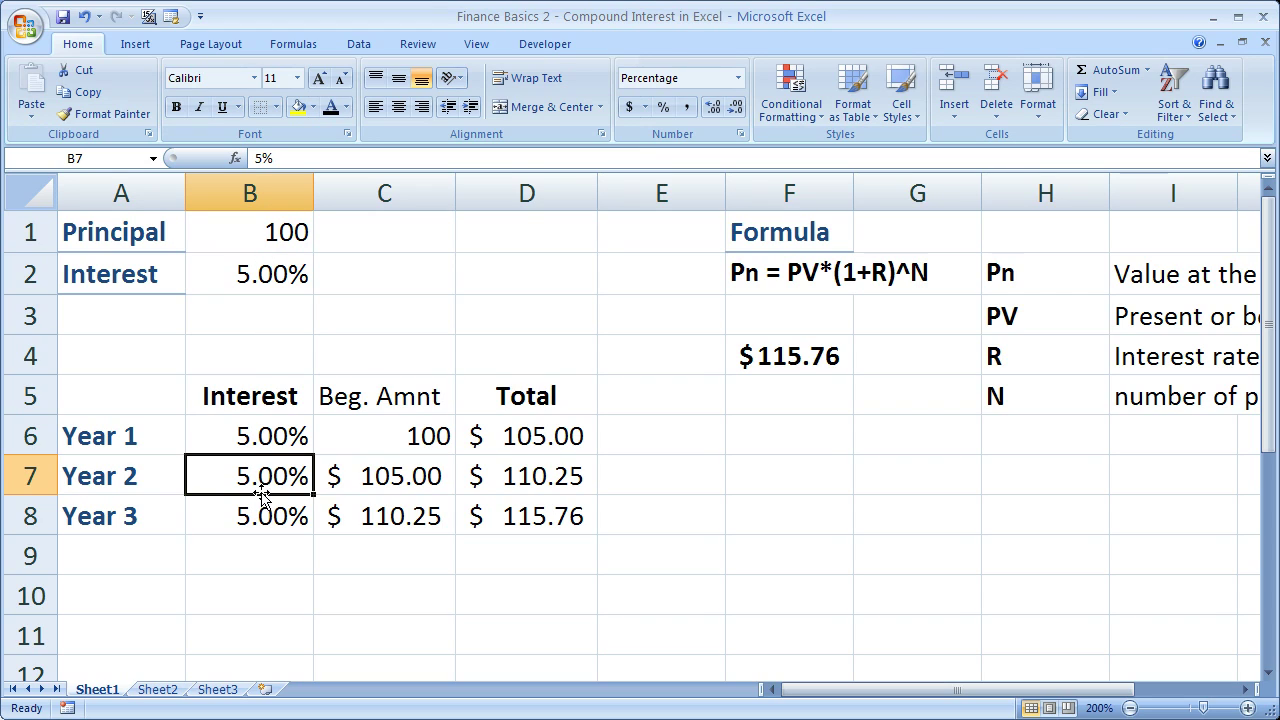
{"action": "left_click", "coordinate": [386, 477]}
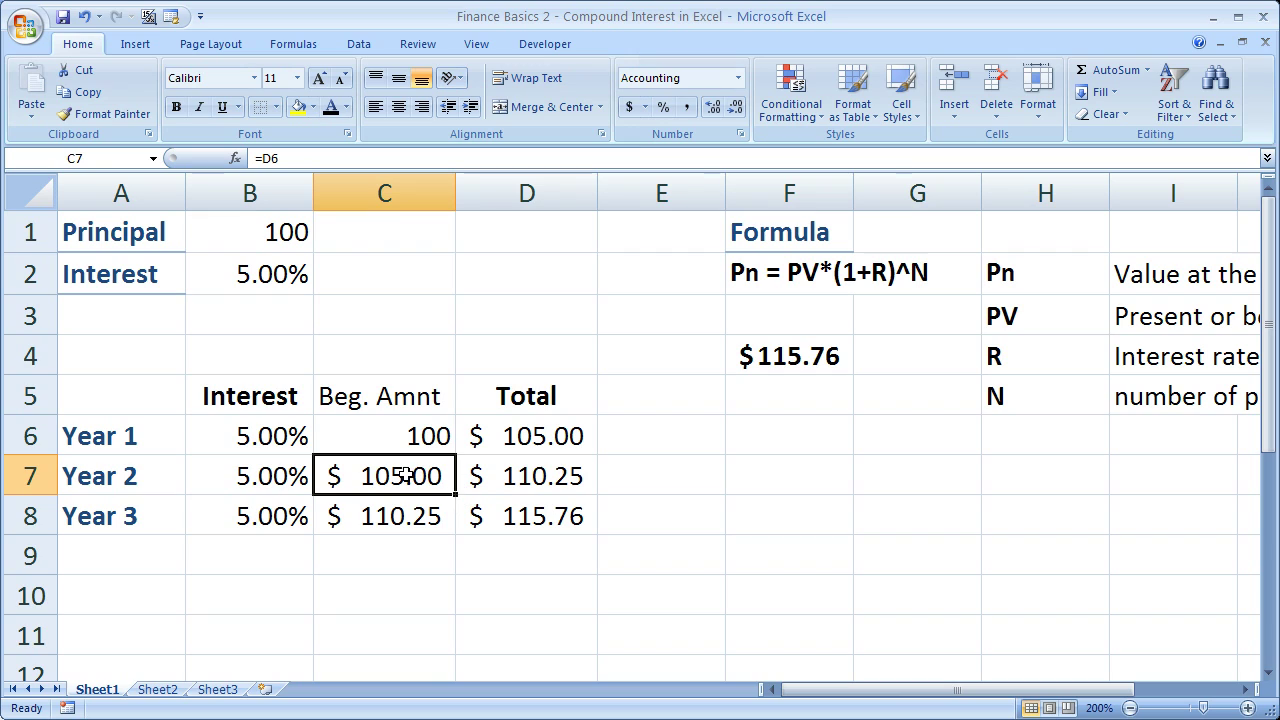
{"action": "left_click", "coordinate": [511, 476]}
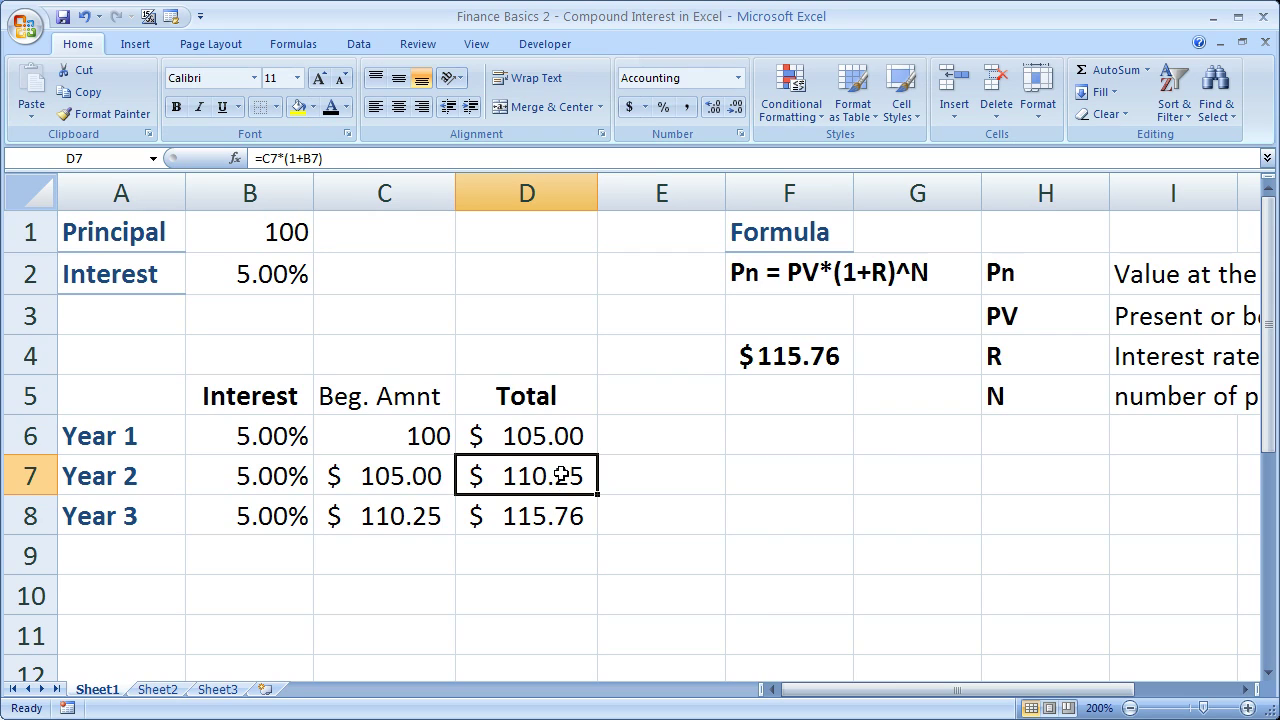
{"action": "left_click", "coordinate": [383, 522]}
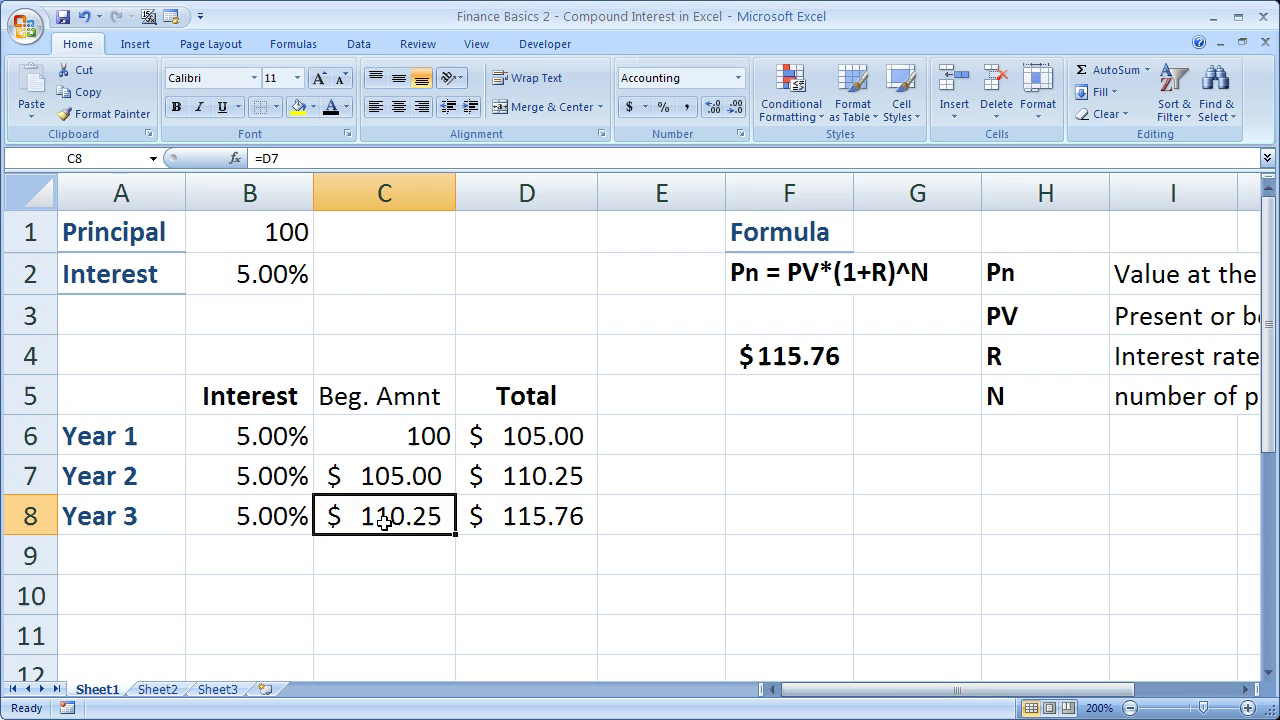
{"action": "left_click", "coordinate": [294, 516]}
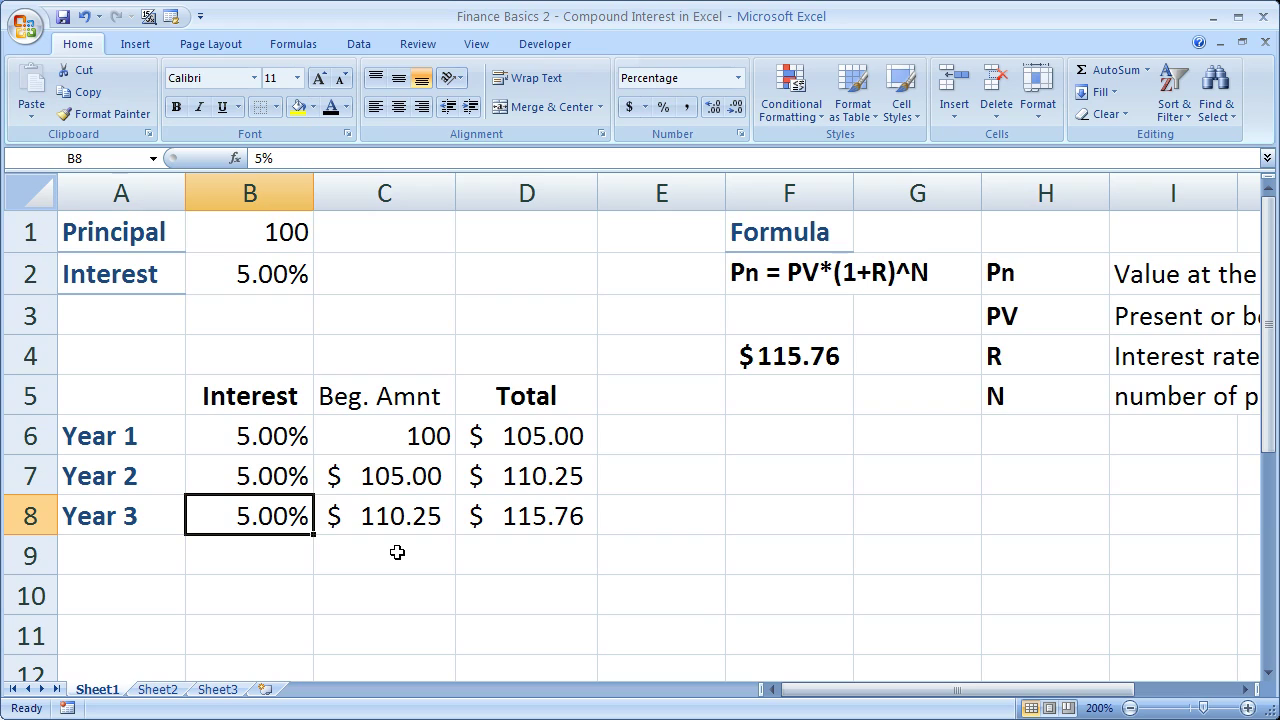
{"action": "left_click", "coordinate": [520, 520]}
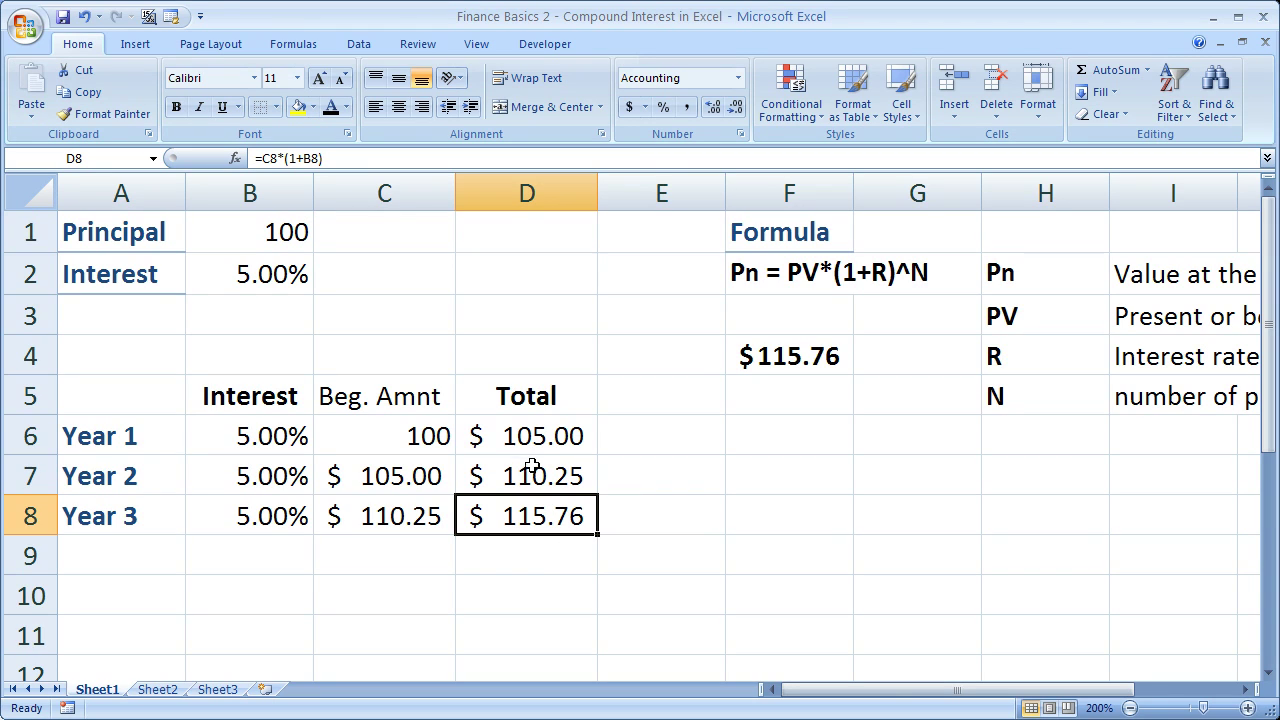
Inspect the Year 2 total formula's 1, B7 and C7 parts, leaving it unchanged
{"action": "double_click", "coordinate": [530, 478]}
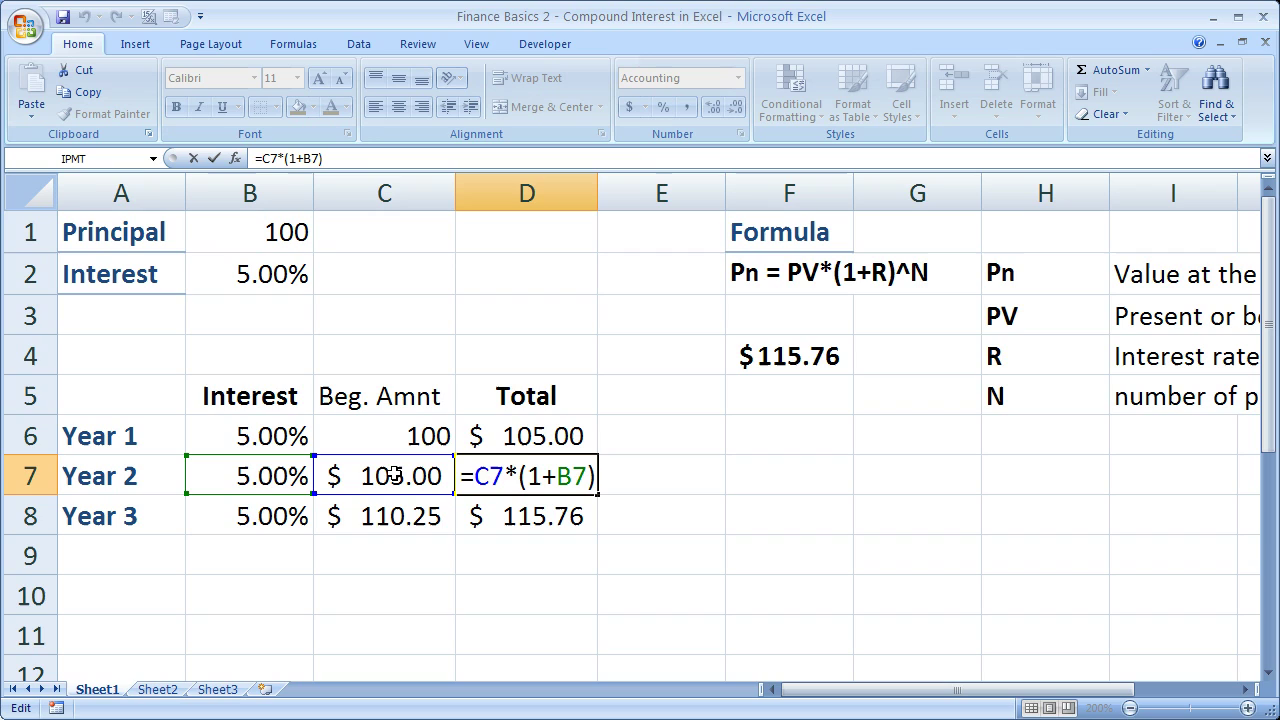
{"action": "double_click", "coordinate": [533, 476]}
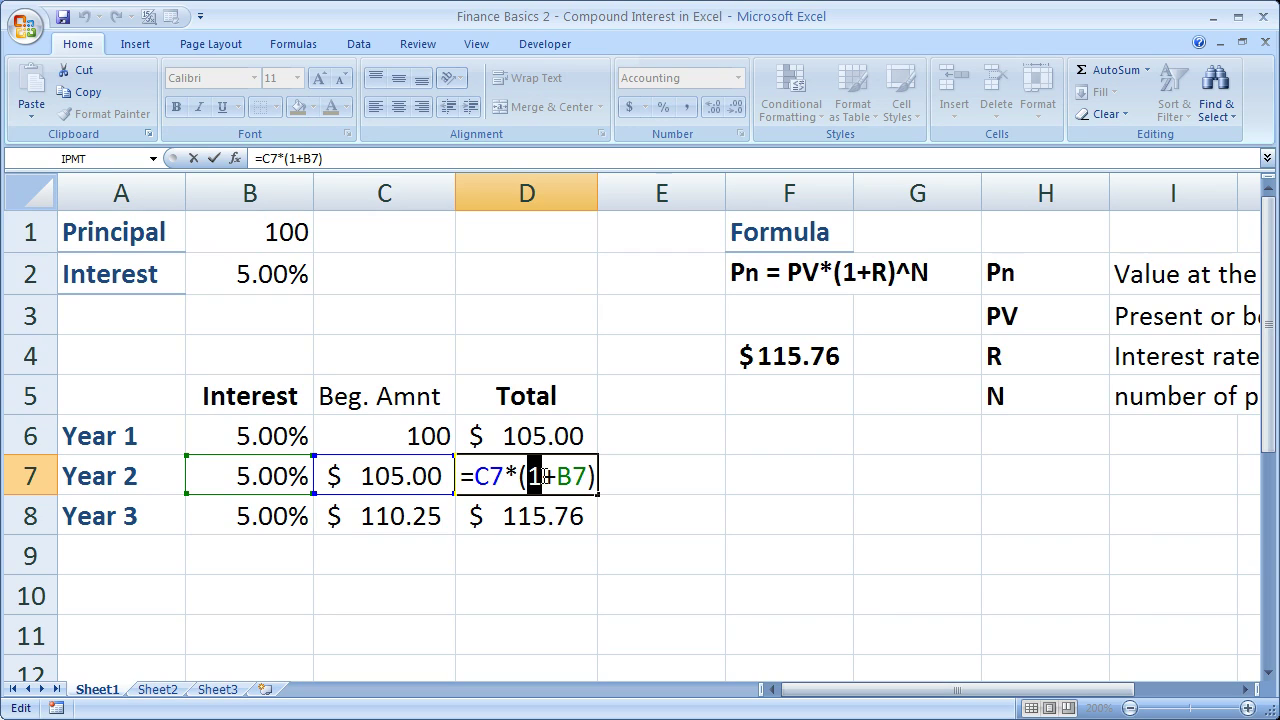
{"action": "left_click_drag", "start_coordinate": [553, 477], "coordinate": [588, 477]}
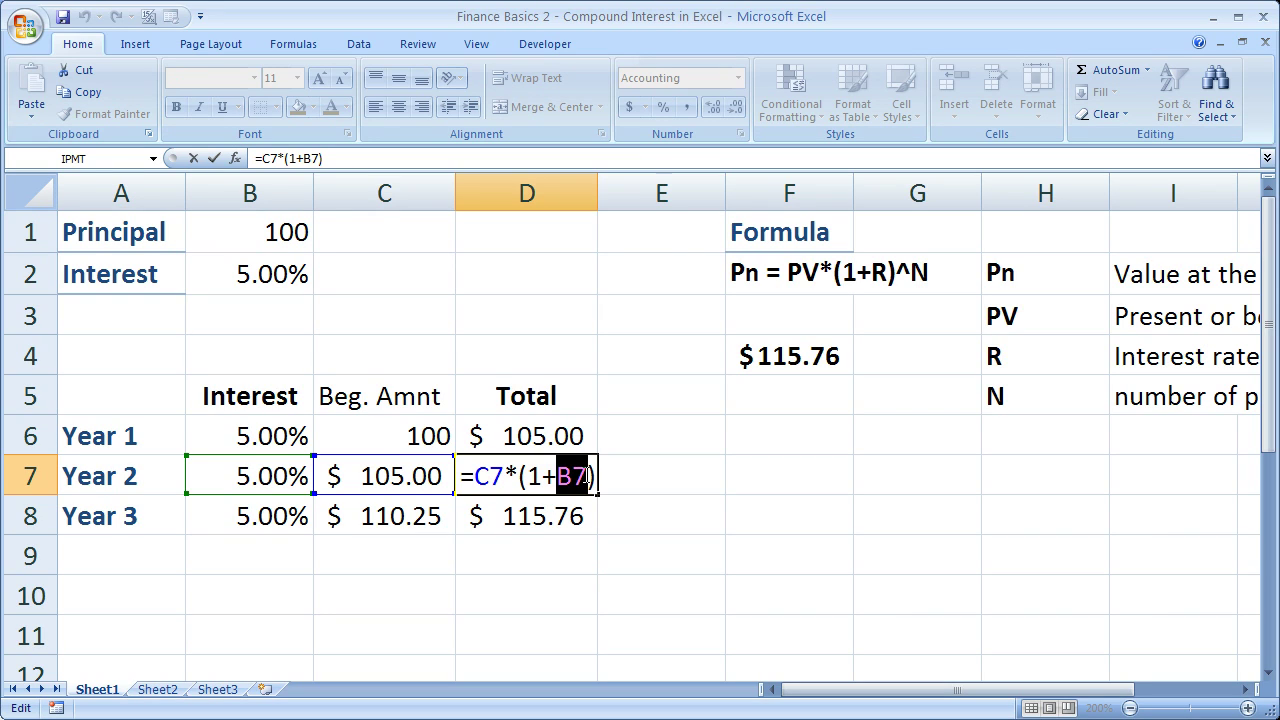
{"action": "double_click", "coordinate": [478, 477]}
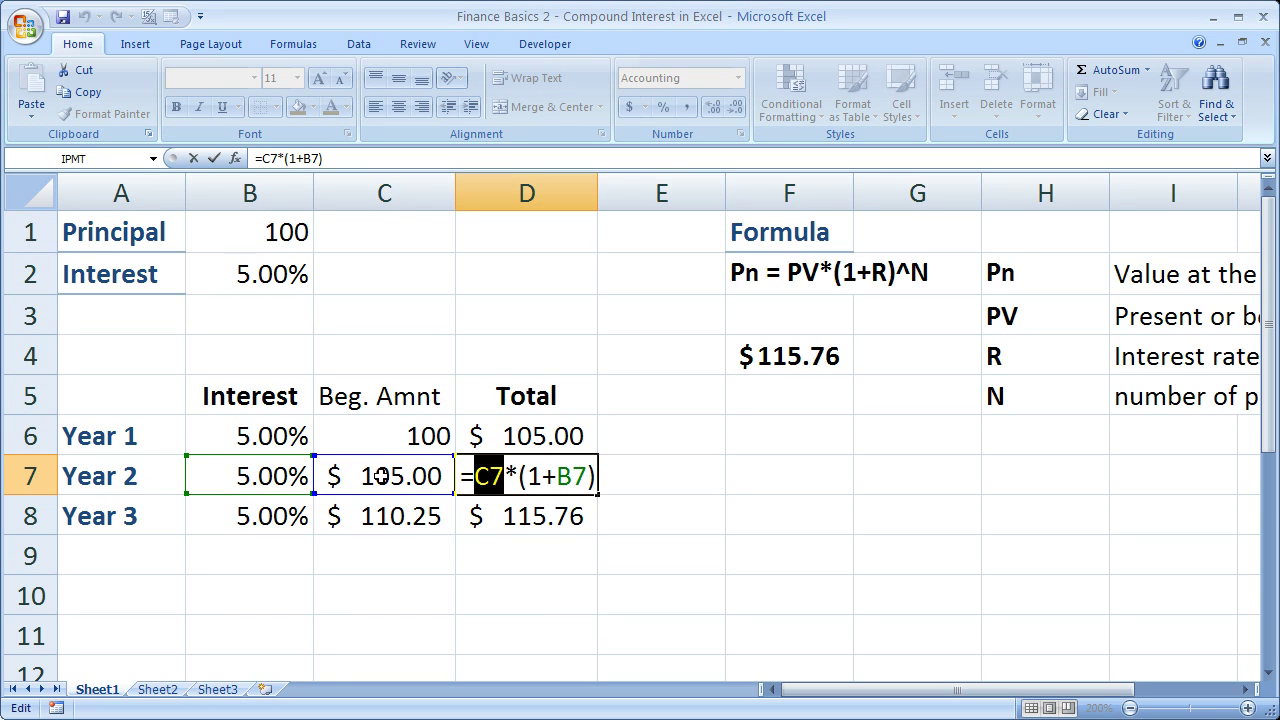
{"action": "key", "text": "ctrl+Return"}
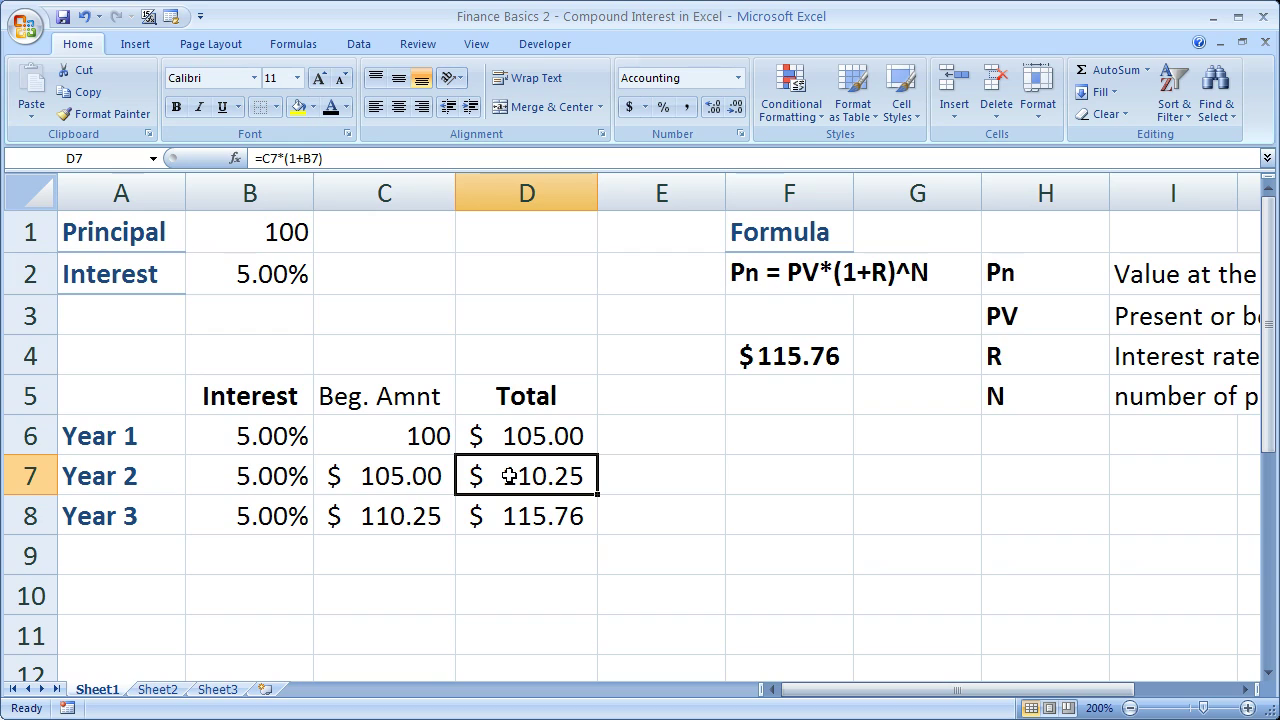
Relate the principal, rate and yearly table to the formula Pn = PV*(1+R)^N in F2
{"action": "left_click_drag", "start_coordinate": [286, 404], "coordinate": [517, 516]}
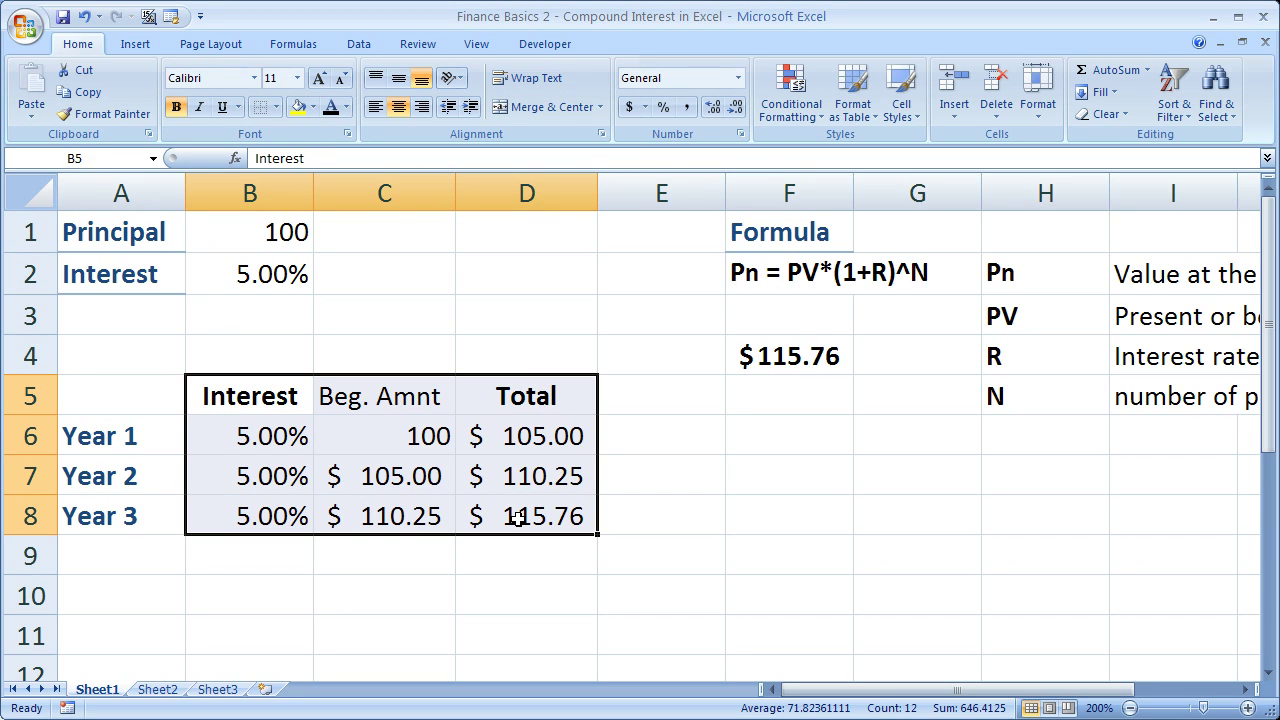
{"action": "left_click", "coordinate": [767, 445]}
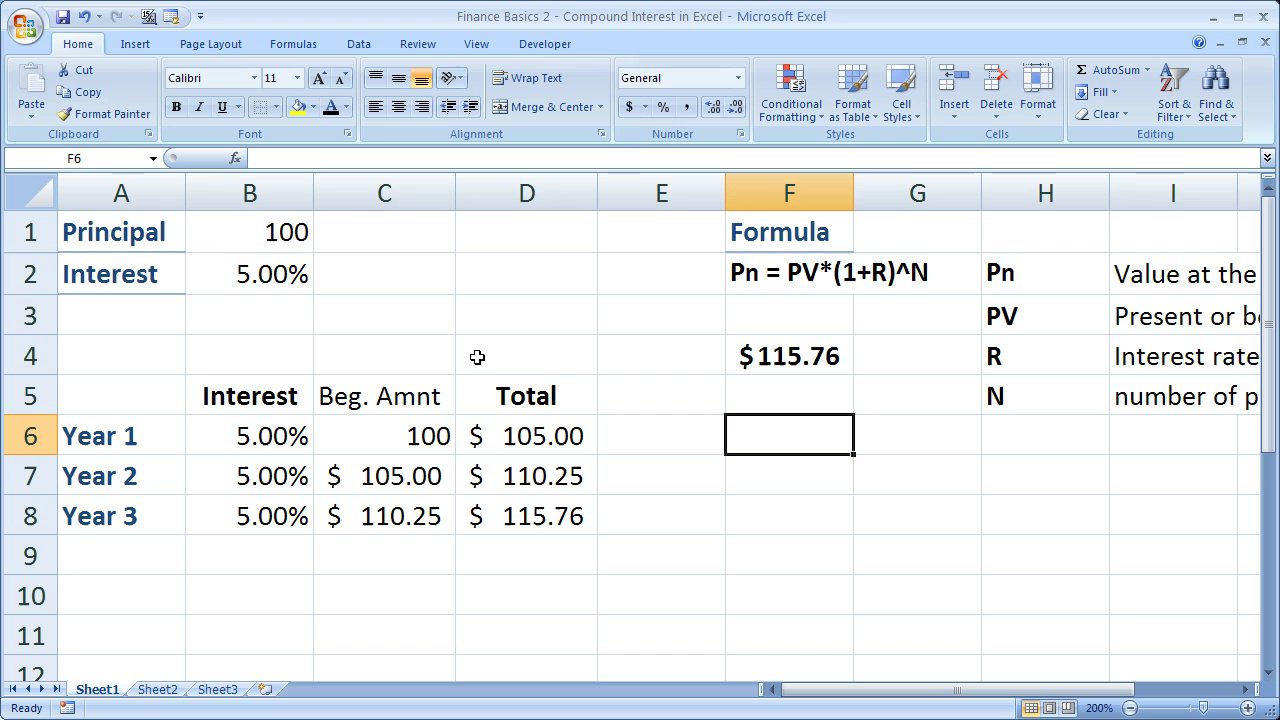
{"action": "left_click", "coordinate": [248, 244]}
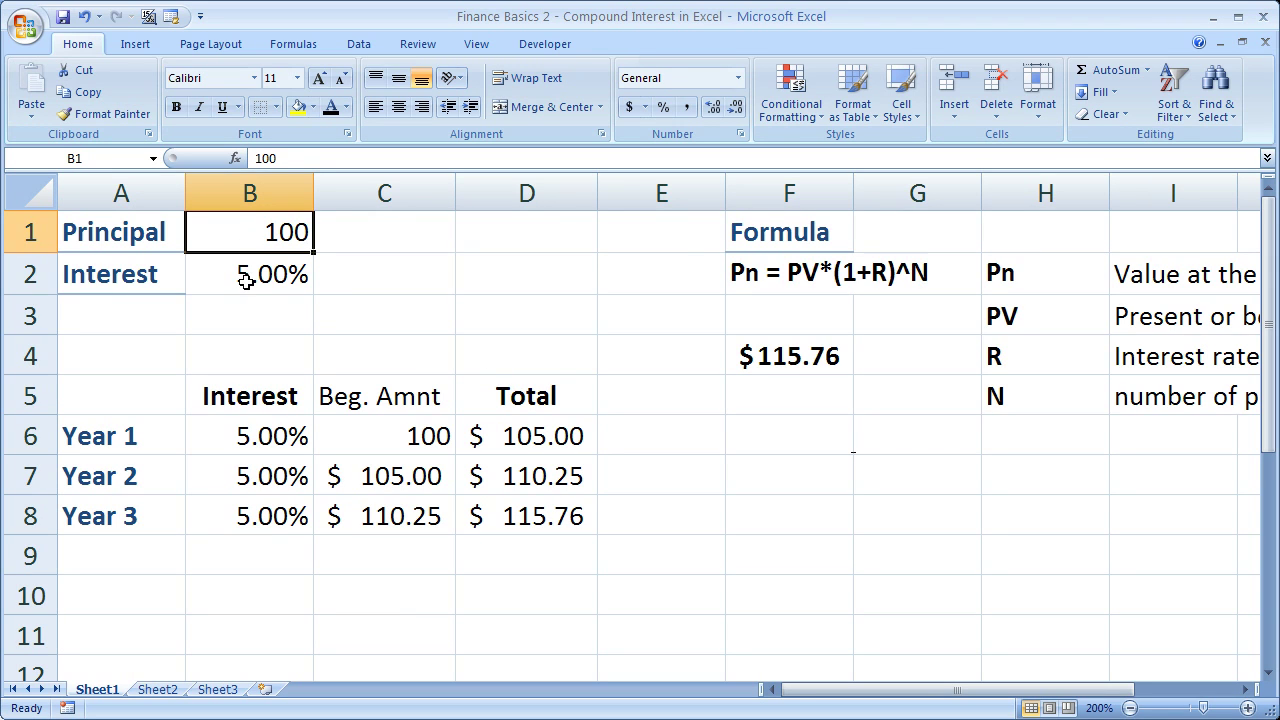
{"action": "left_click", "coordinate": [250, 278]}
{"action": "left_click_drag", "start_coordinate": [256, 434], "coordinate": [474, 512]}
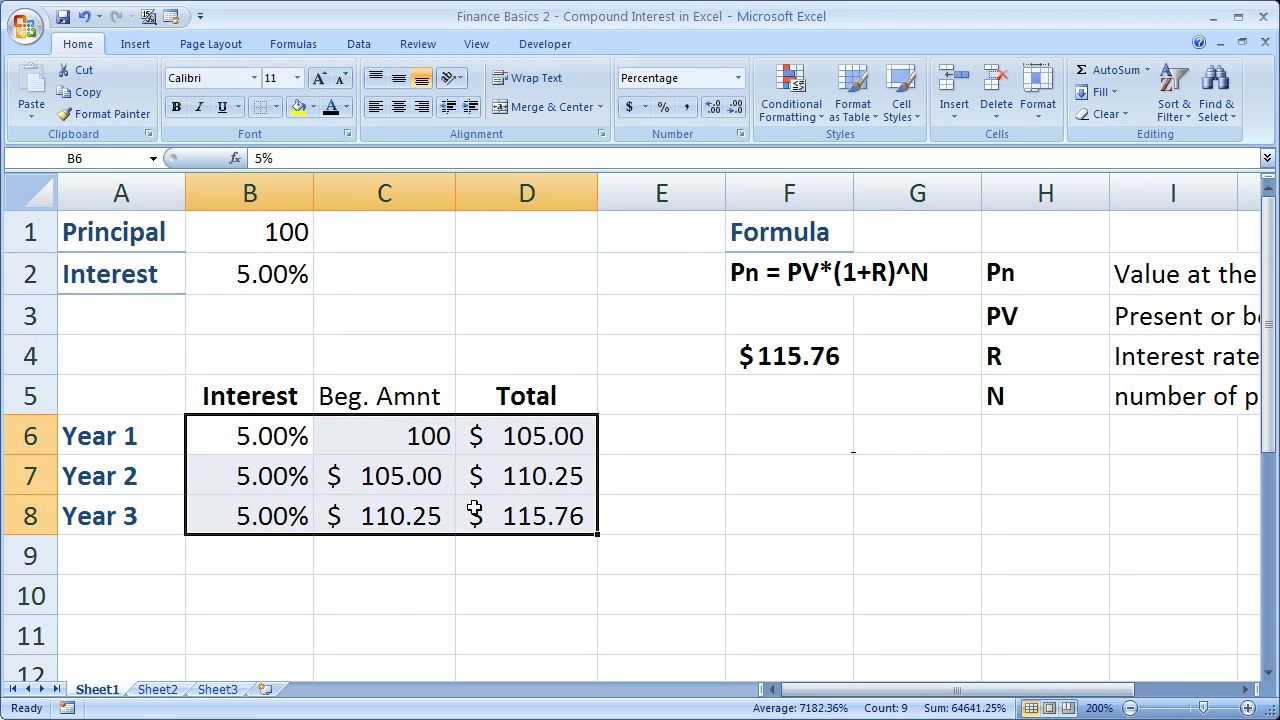
{"action": "left_click", "coordinate": [766, 270]}
{"action": "left_click_drag", "start_coordinate": [766, 270], "coordinate": [936, 270]}
Highlight the Pn = PV*(1+R)^N formula and the definitions of Pn, PV, R and N
{"action": "left_click_drag", "start_coordinate": [955, 697], "coordinate": [1057, 689]}
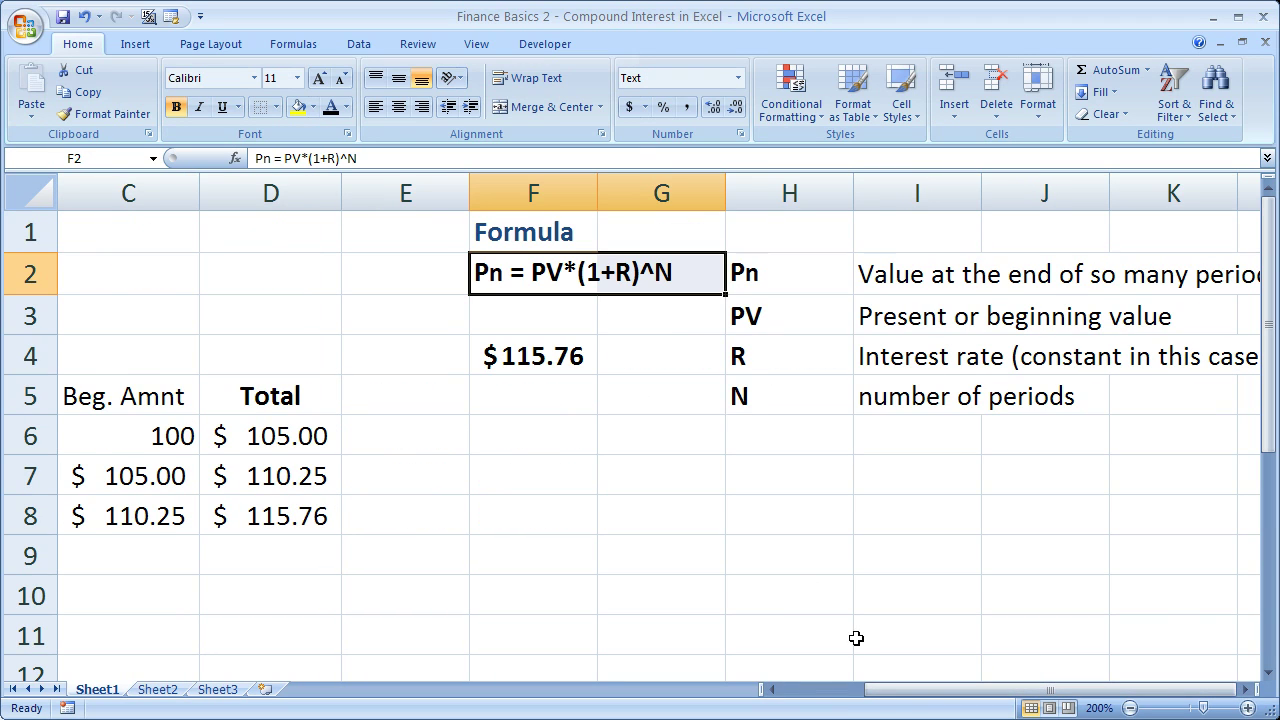
{"action": "left_click", "coordinate": [1249, 689]}
{"action": "left_click", "coordinate": [1249, 689]}
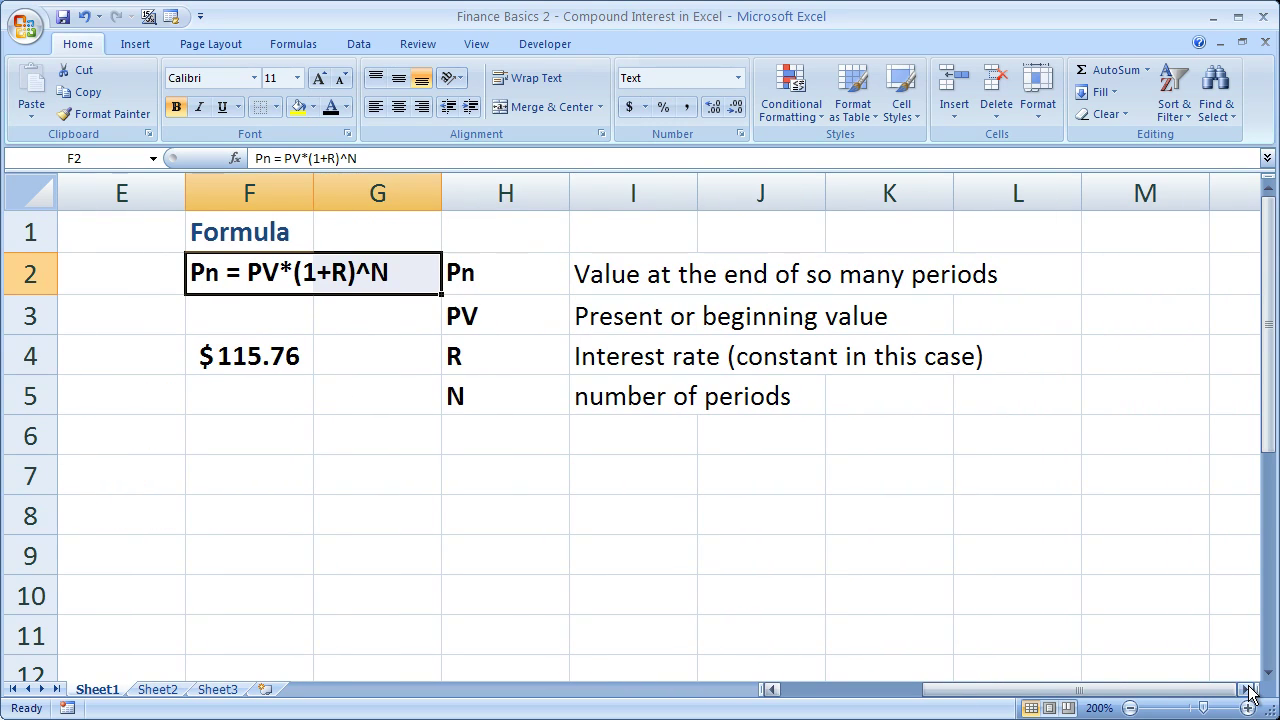
{"action": "left_click", "coordinate": [264, 396]}
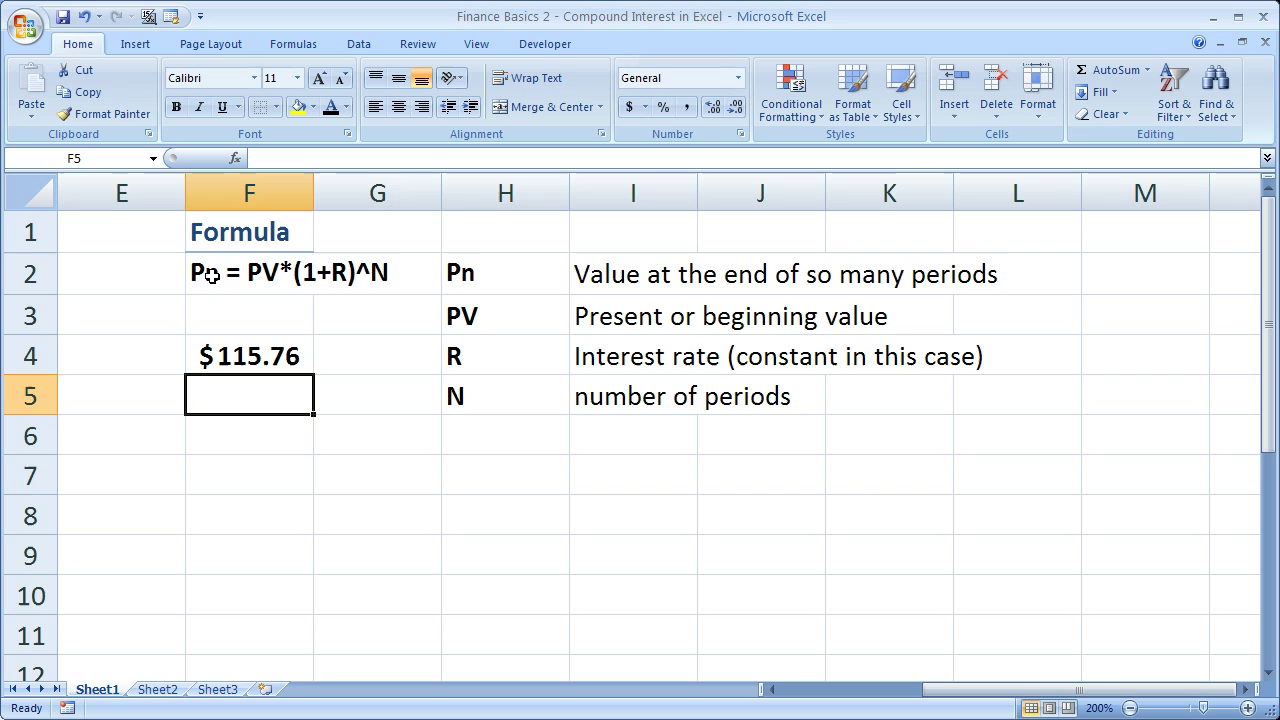
{"action": "left_click_drag", "start_coordinate": [211, 276], "coordinate": [342, 276]}
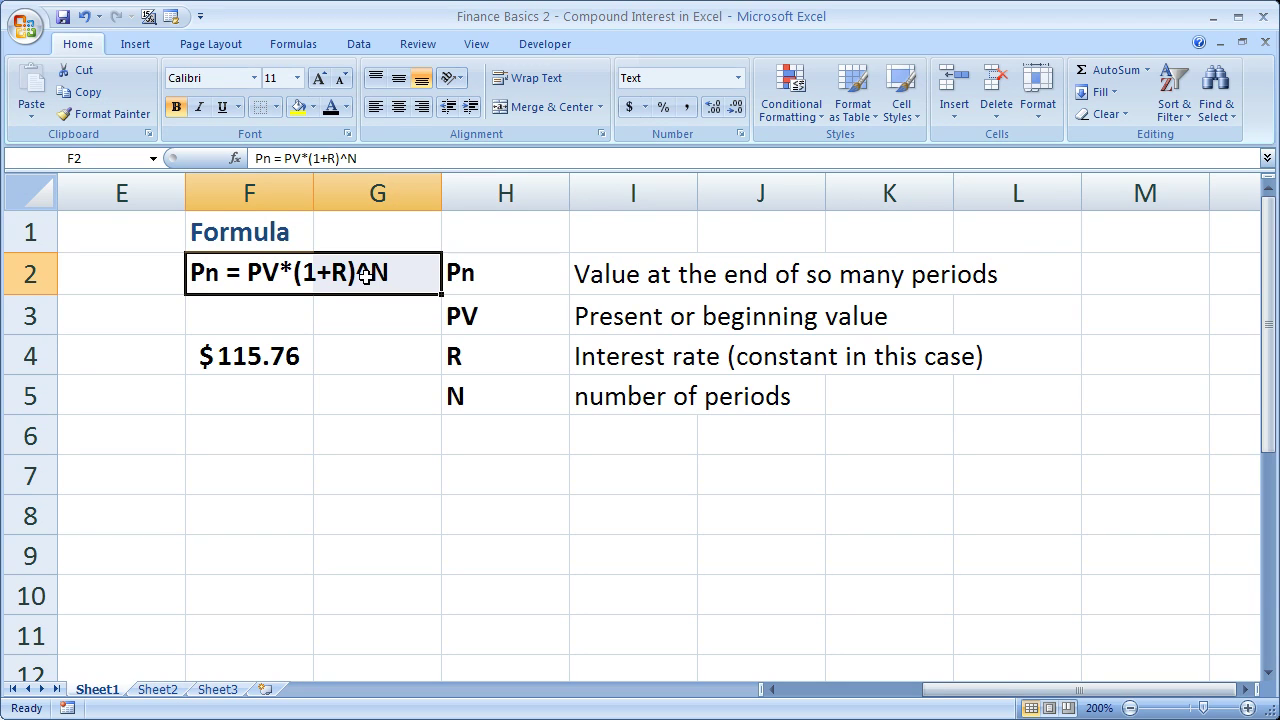
{"action": "left_click", "coordinate": [271, 449]}
{"action": "left_click_drag", "start_coordinate": [512, 278], "coordinate": [992, 403]}
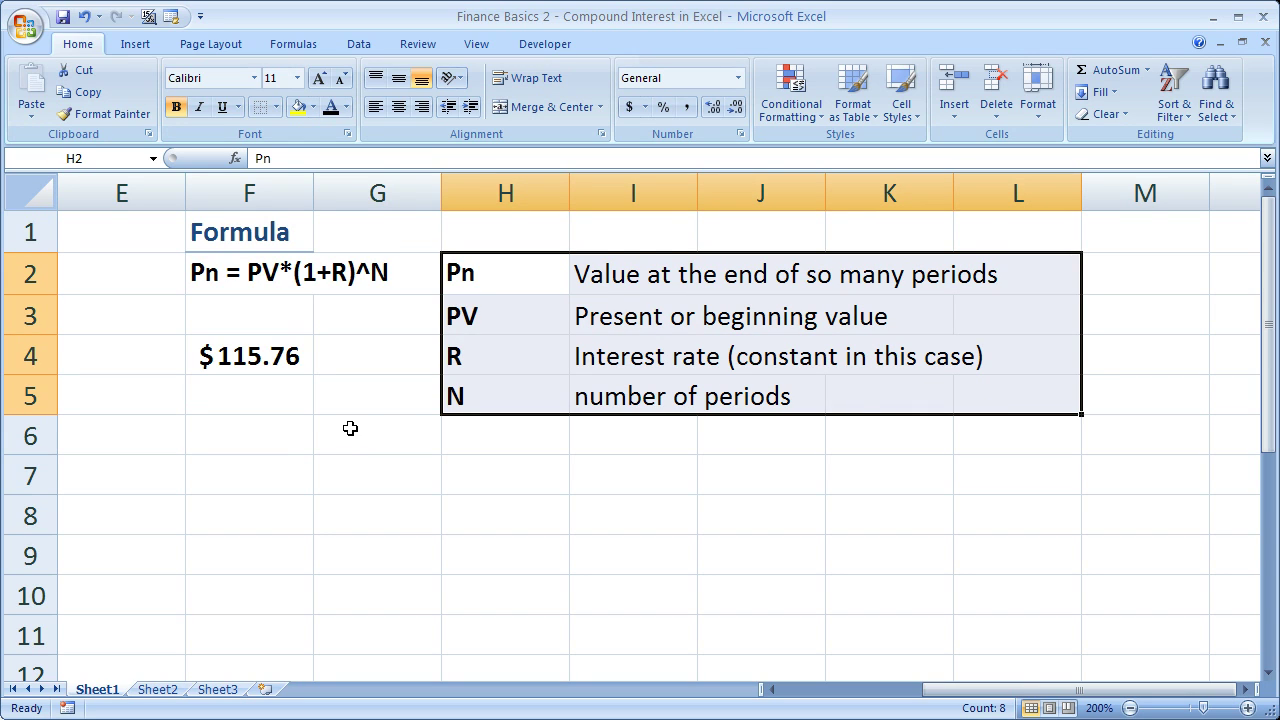
{"action": "left_click", "coordinate": [268, 446]}
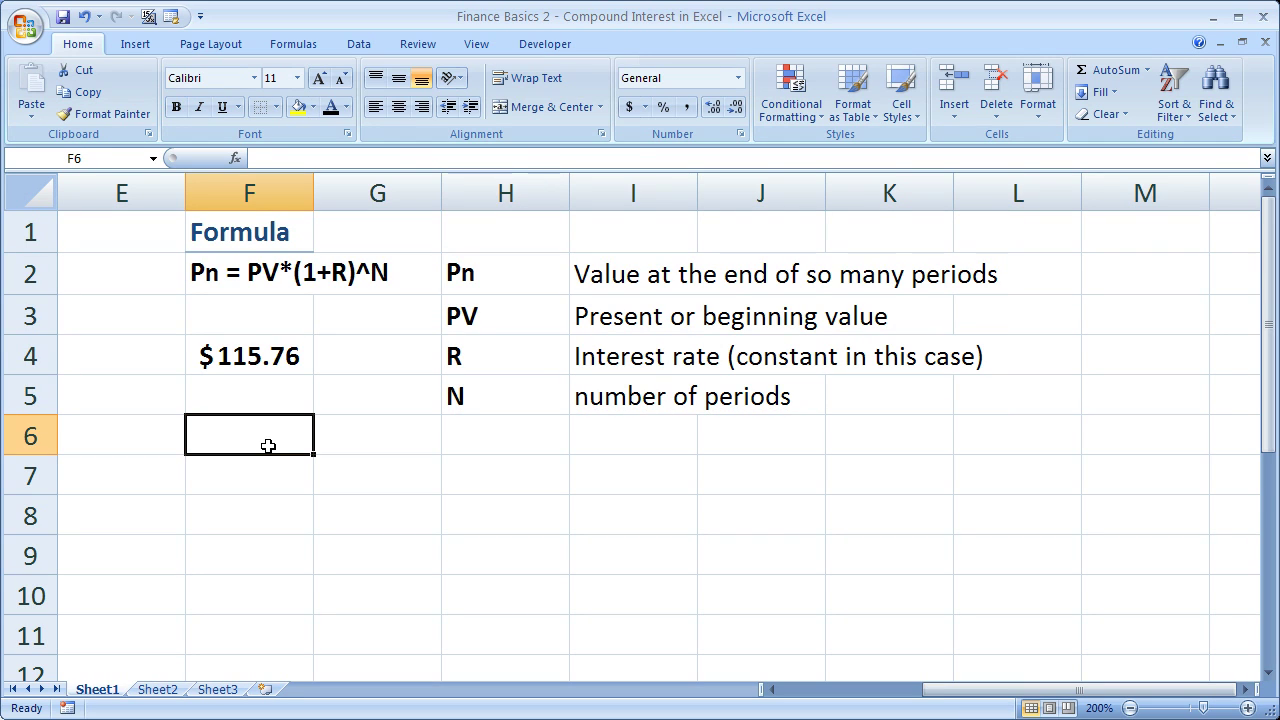
Check the formula behind $115.76 in F4 without changing it, then select F5
{"action": "double_click", "coordinate": [240, 357]}
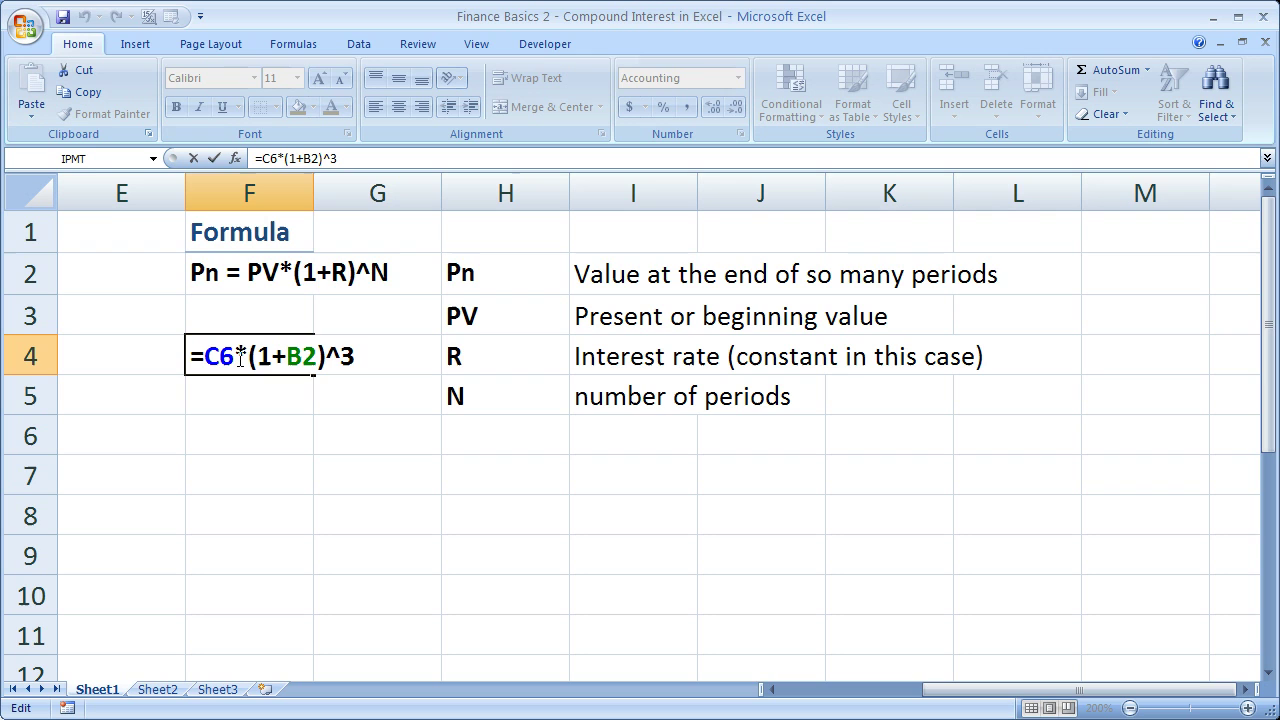
{"action": "key", "text": "Escape"}
{"action": "left_click_drag", "start_coordinate": [957, 691], "coordinate": [871, 700]}
{"action": "left_click", "coordinate": [671, 400]}
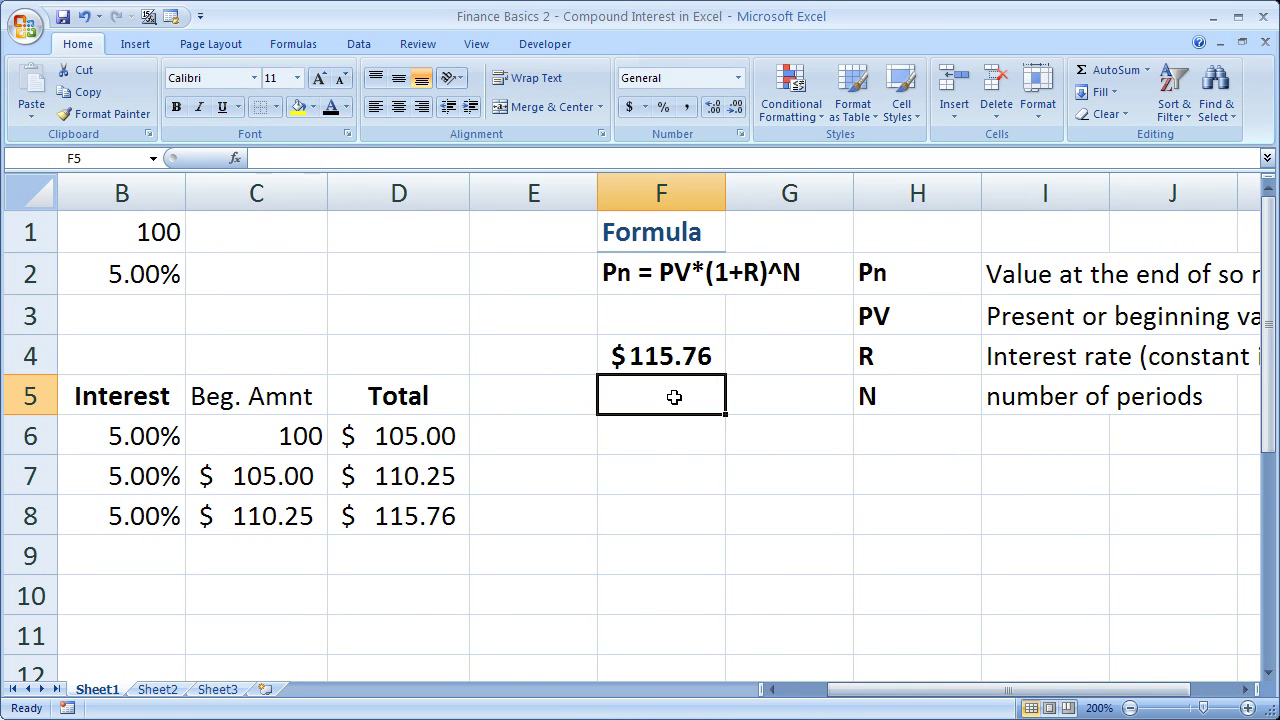
{"action": "left_click_drag", "start_coordinate": [1035, 692], "coordinate": [1037, 614]}
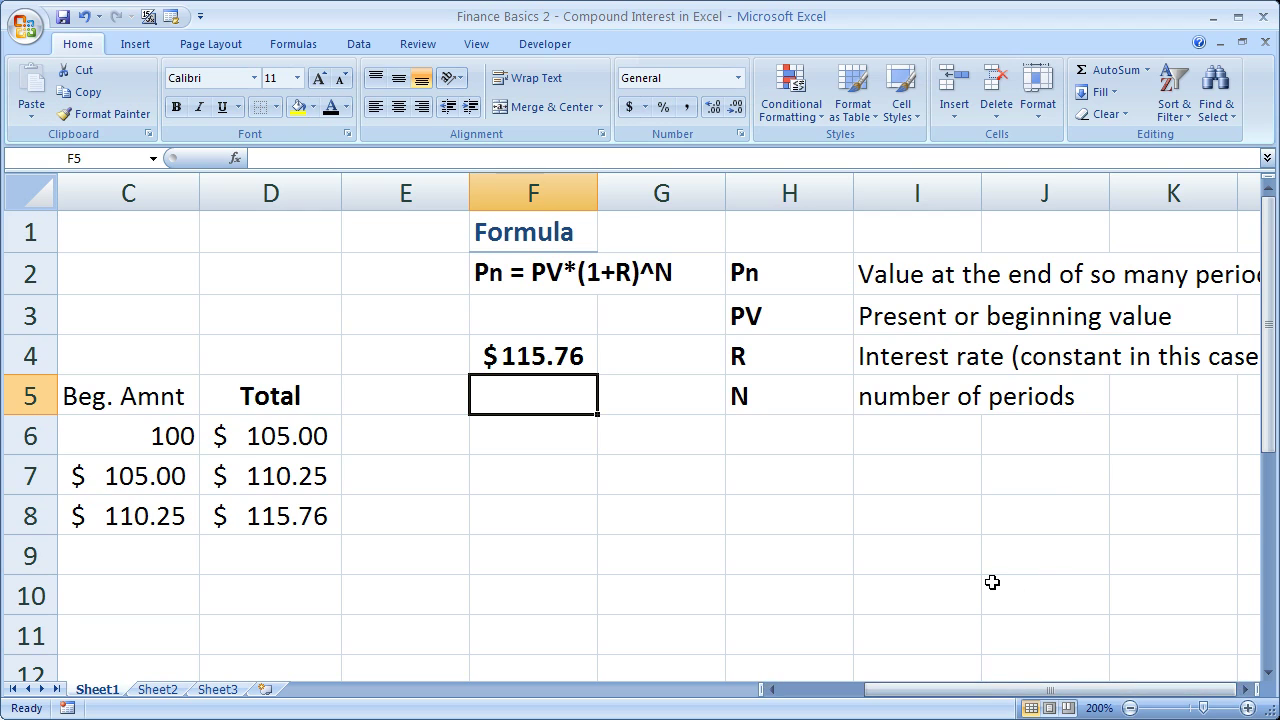
{"action": "left_click", "coordinate": [1247, 689]}
{"action": "left_click", "coordinate": [1247, 689]}
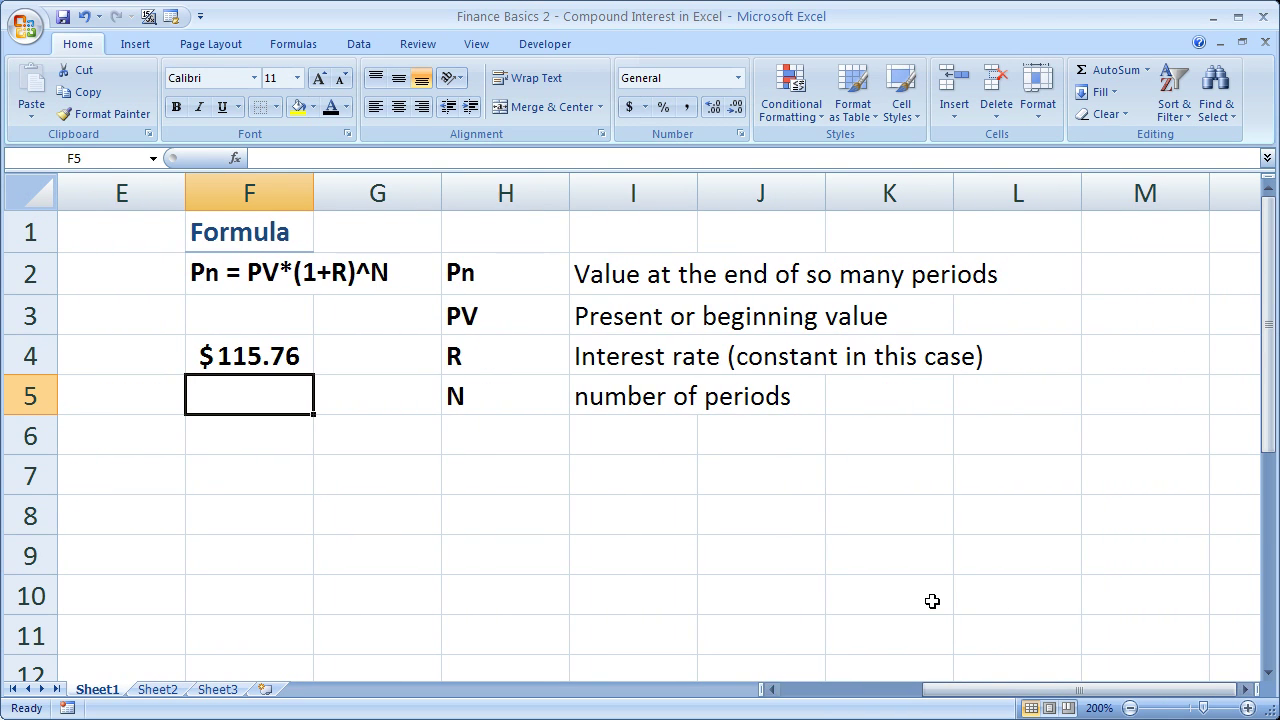
Enter =100*(1+.05)^3 in F5, giving 115.763
{"action": "type", "text": "="}
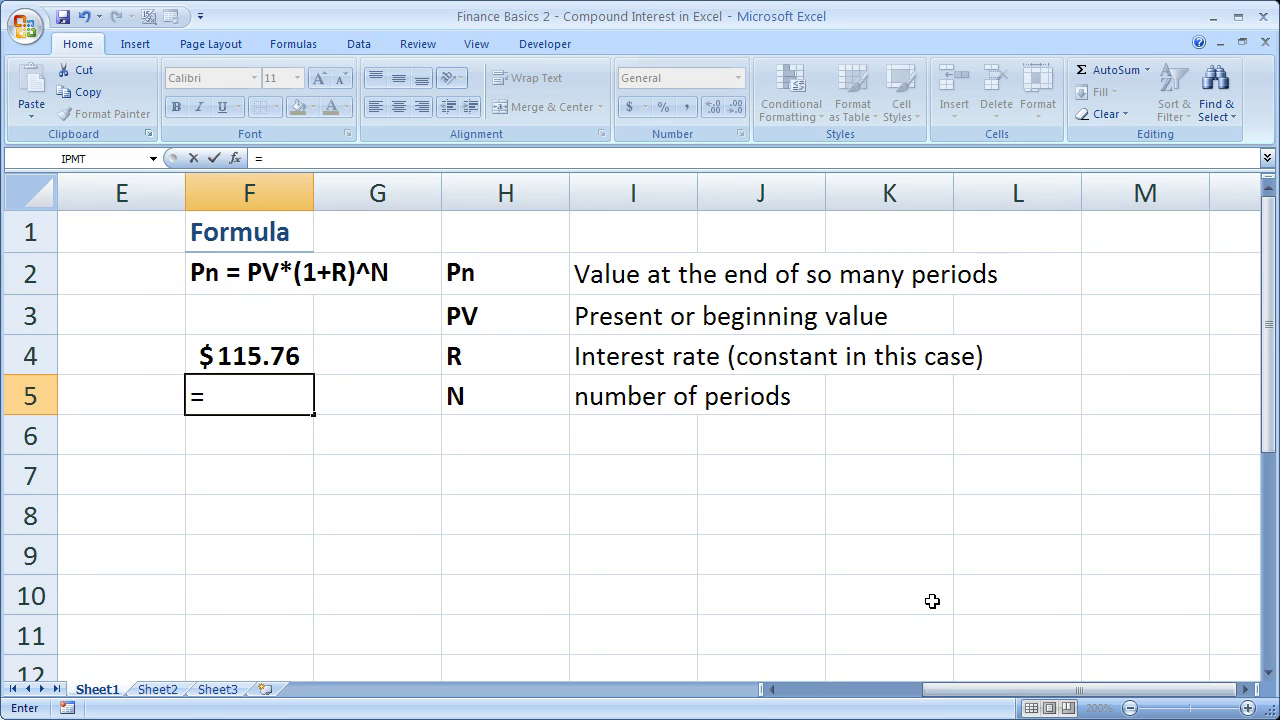
{"action": "type", "text": "100"}
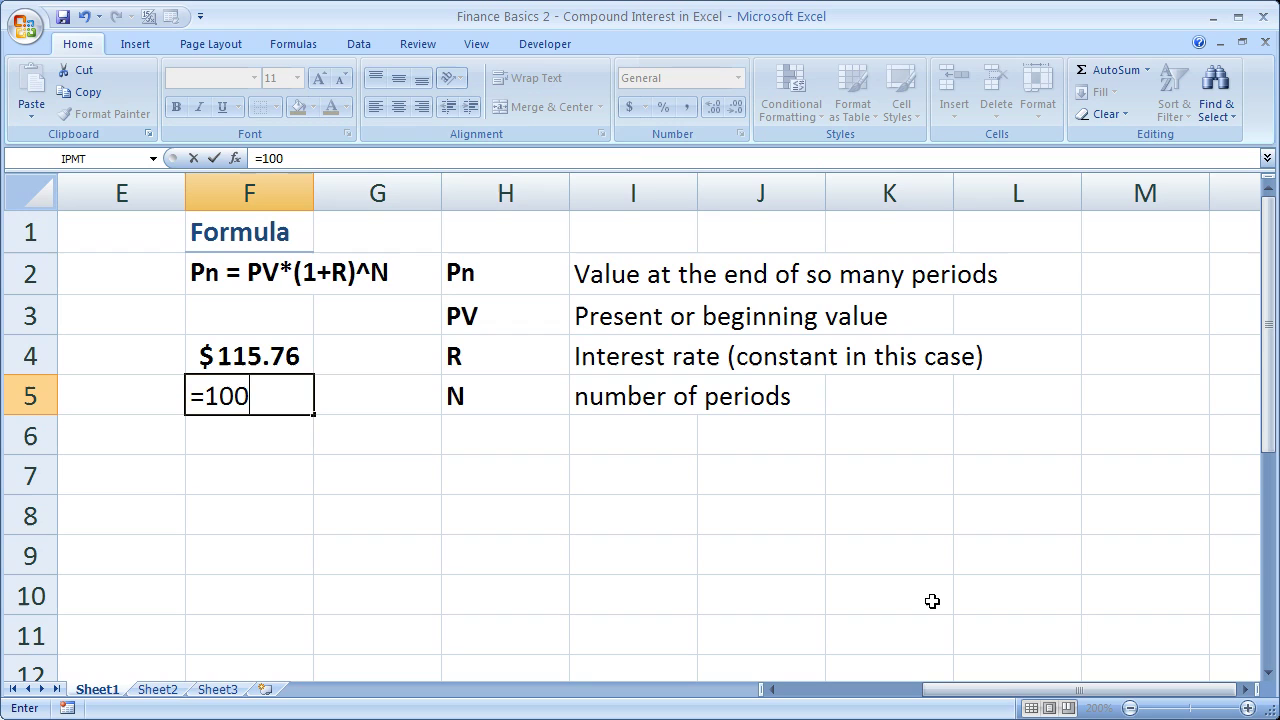
{"action": "type", "text": "*(1+.05)"}
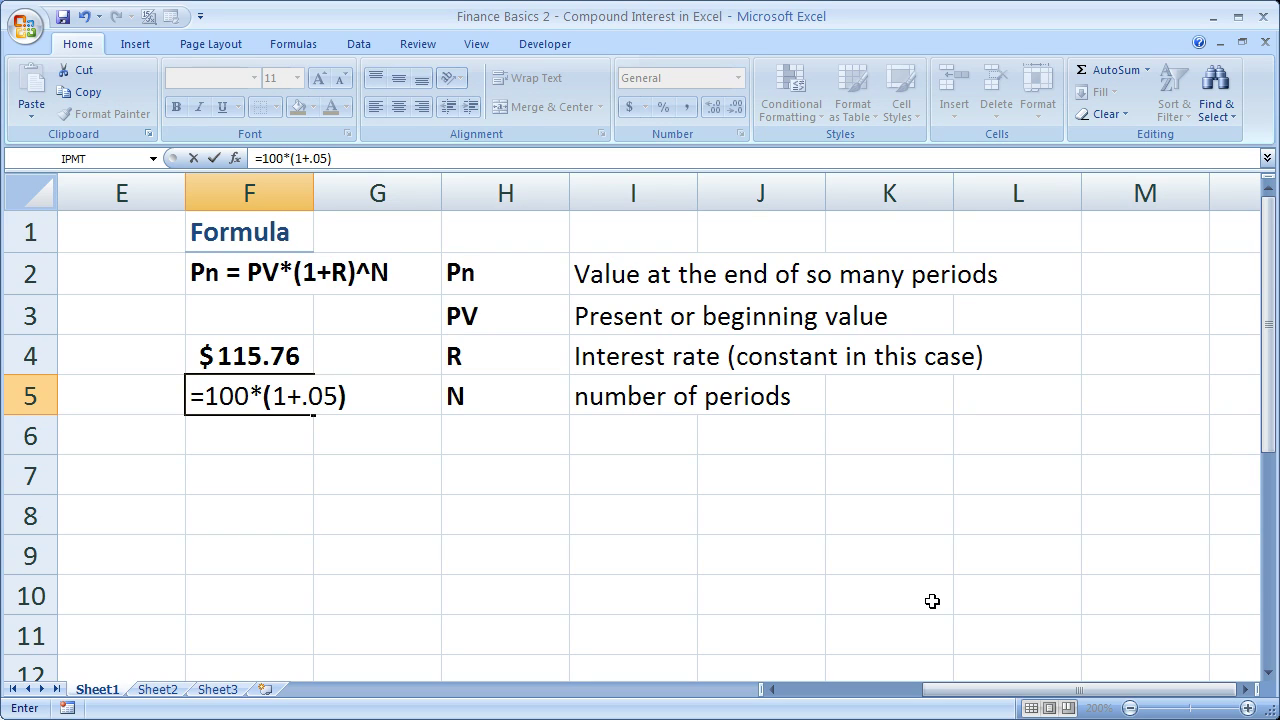
{"action": "type", "text": "^"}
{"action": "type", "text": "3"}
{"action": "key", "text": "Return"}
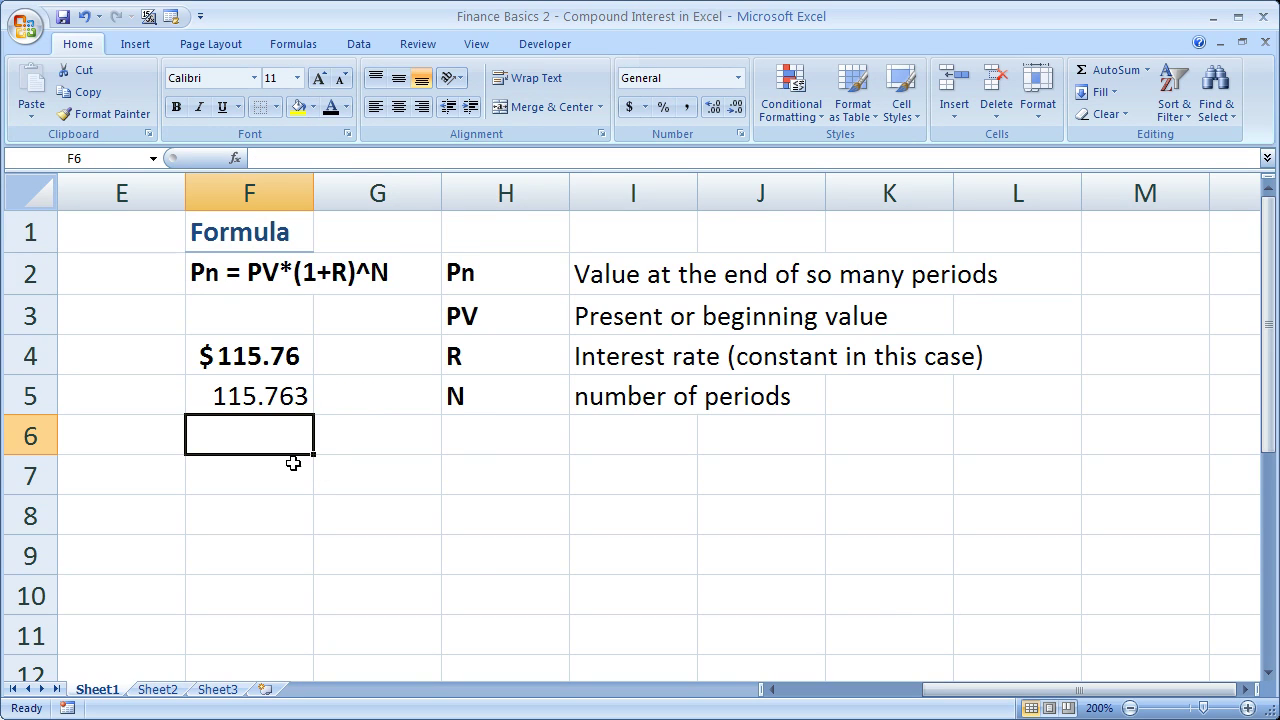
Apply Accounting format to F5 so it displays $115.76
{"action": "left_click", "coordinate": [258, 403]}
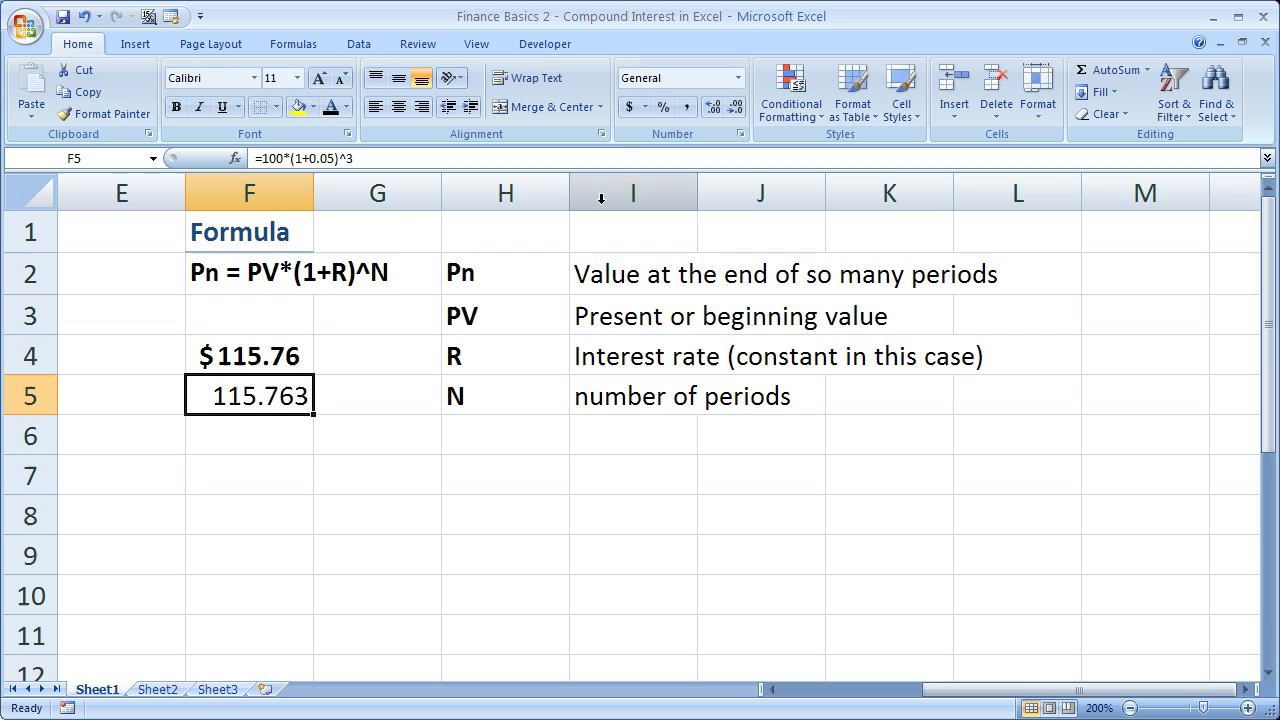
{"action": "left_click", "coordinate": [629, 108]}
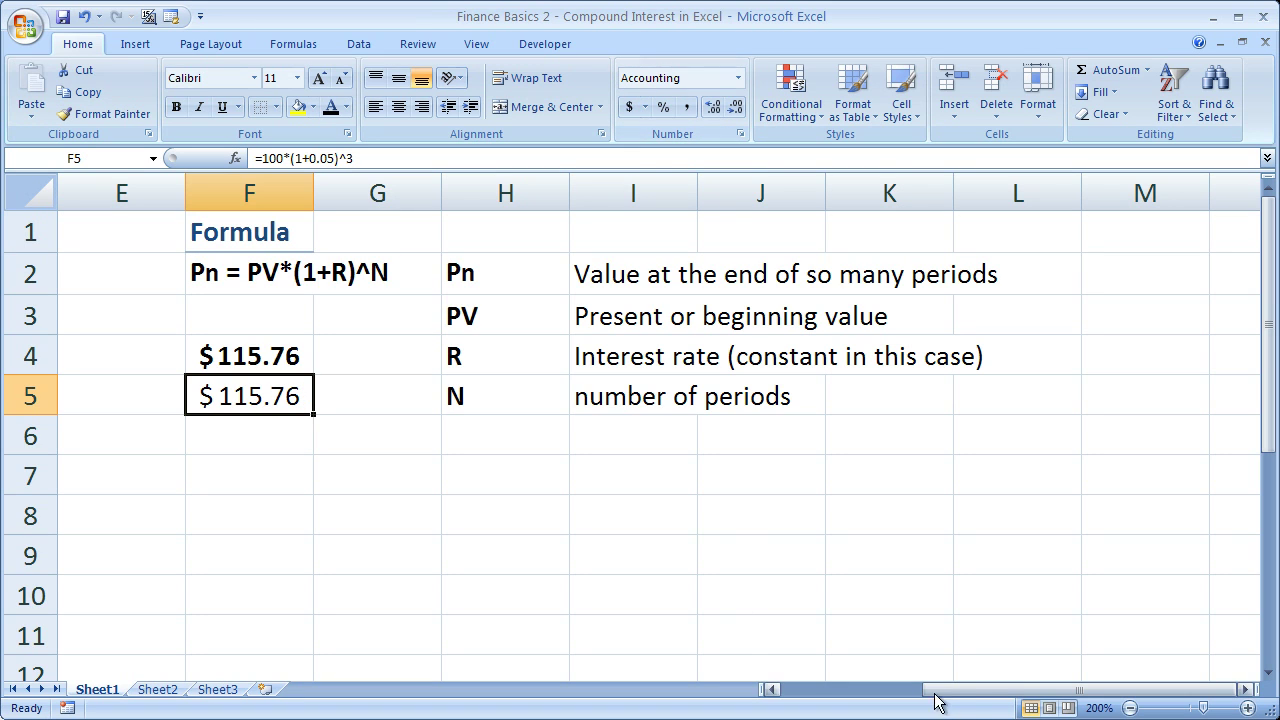
{"action": "left_click_drag", "start_coordinate": [922, 690], "coordinate": [848, 703]}
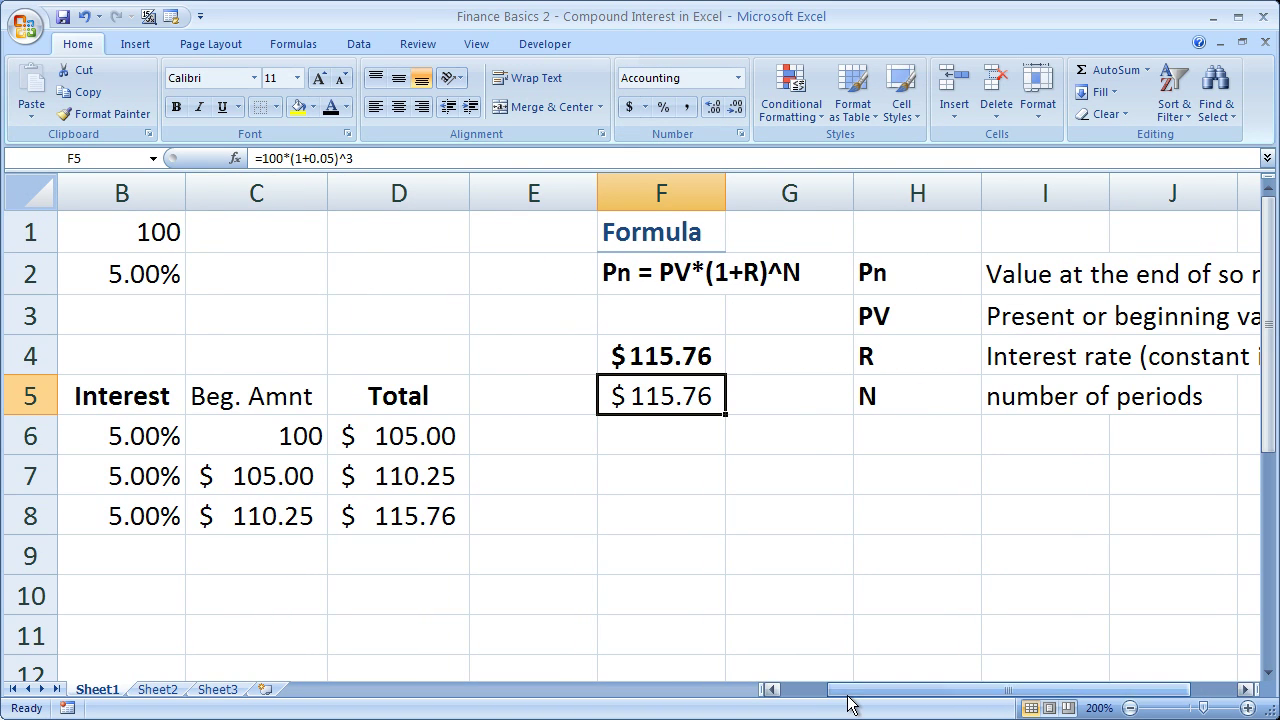
Compare the F5 result with the Year 3 total formula in D8
{"action": "left_click", "coordinate": [427, 517]}
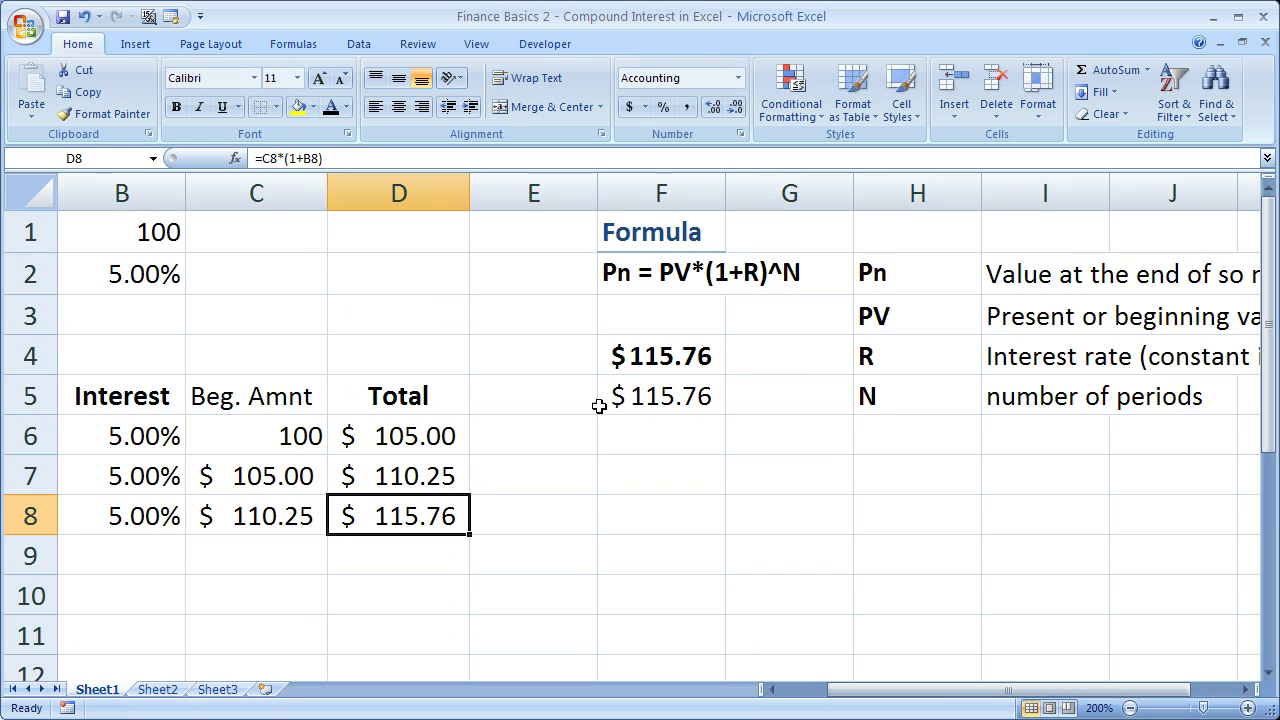
{"action": "left_click", "coordinate": [655, 395]}
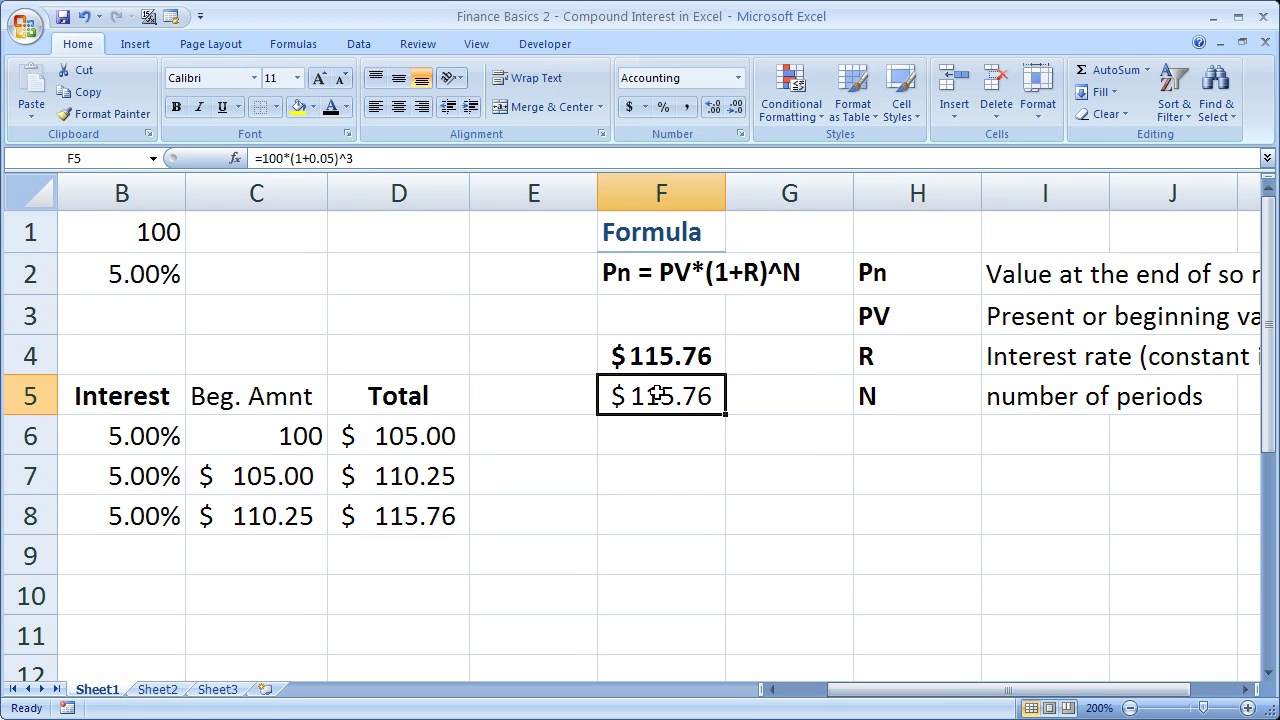
{"action": "left_click", "coordinate": [1247, 690]}
{"action": "left_click", "coordinate": [1247, 690]}
{"action": "left_click", "coordinate": [1247, 690]}
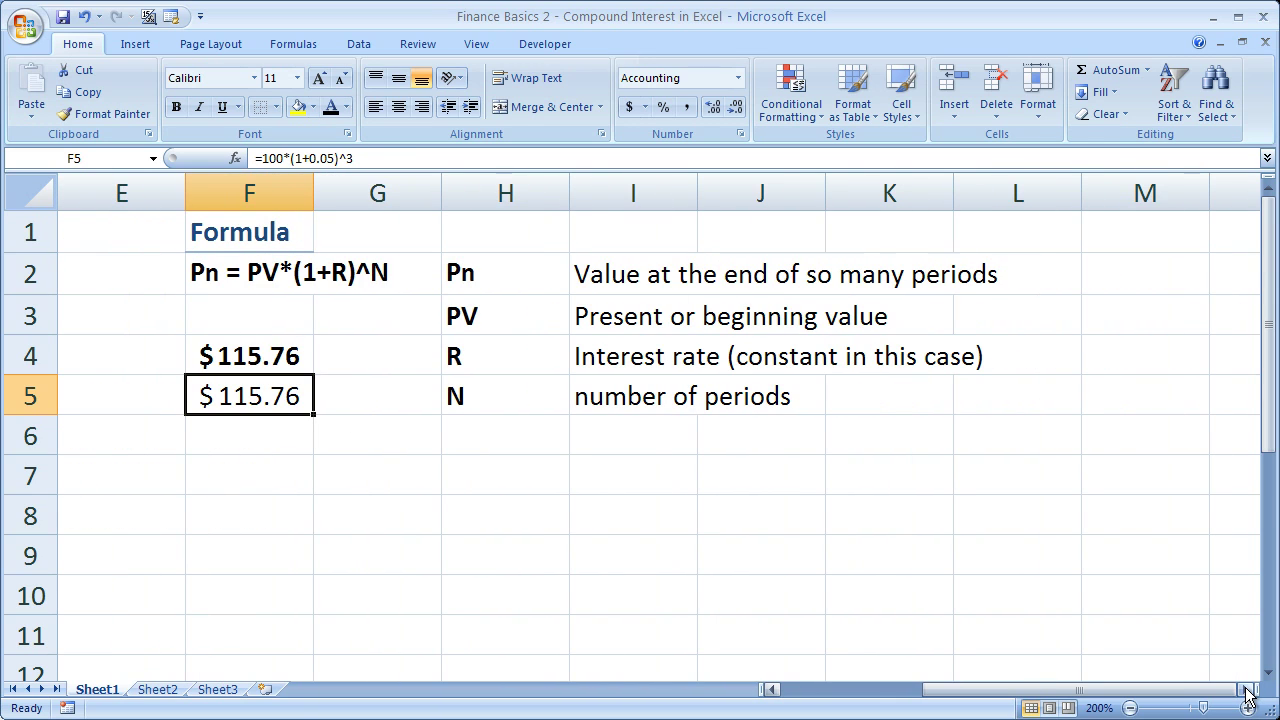
{"action": "left_click", "coordinate": [267, 279]}
{"action": "left_click_drag", "start_coordinate": [267, 279], "coordinate": [376, 279]}
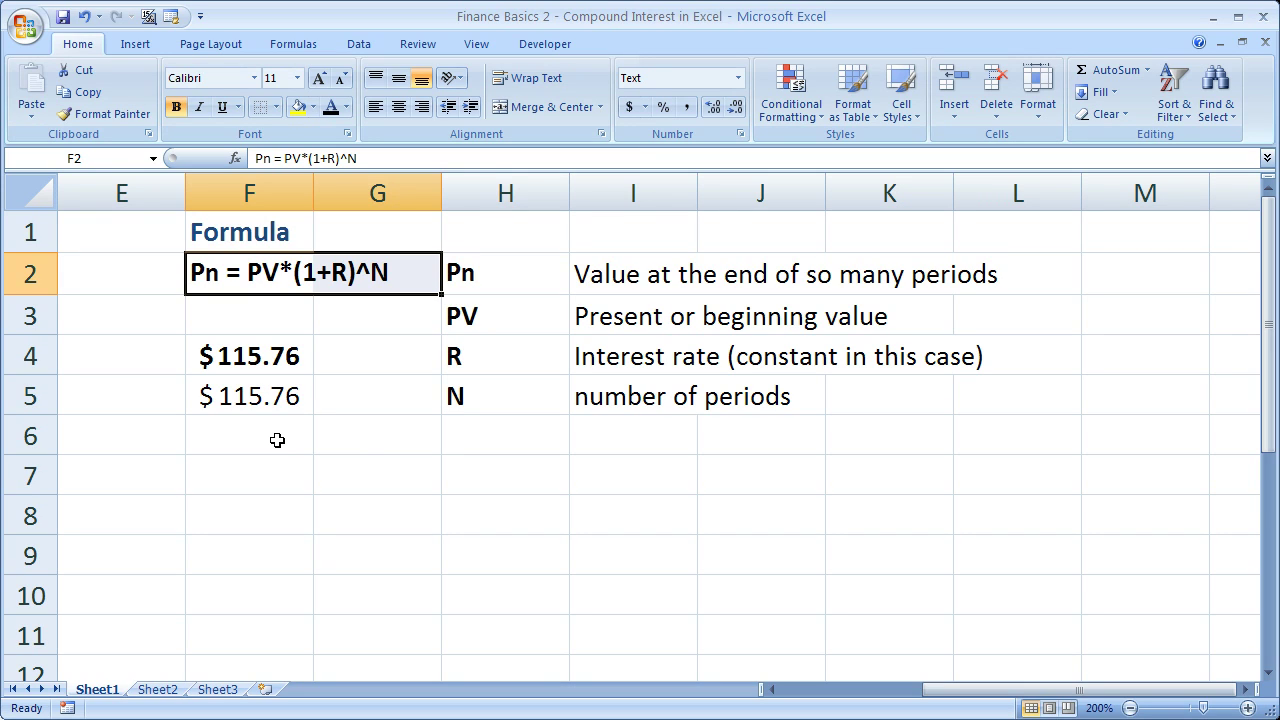
{"action": "left_click", "coordinate": [251, 477]}
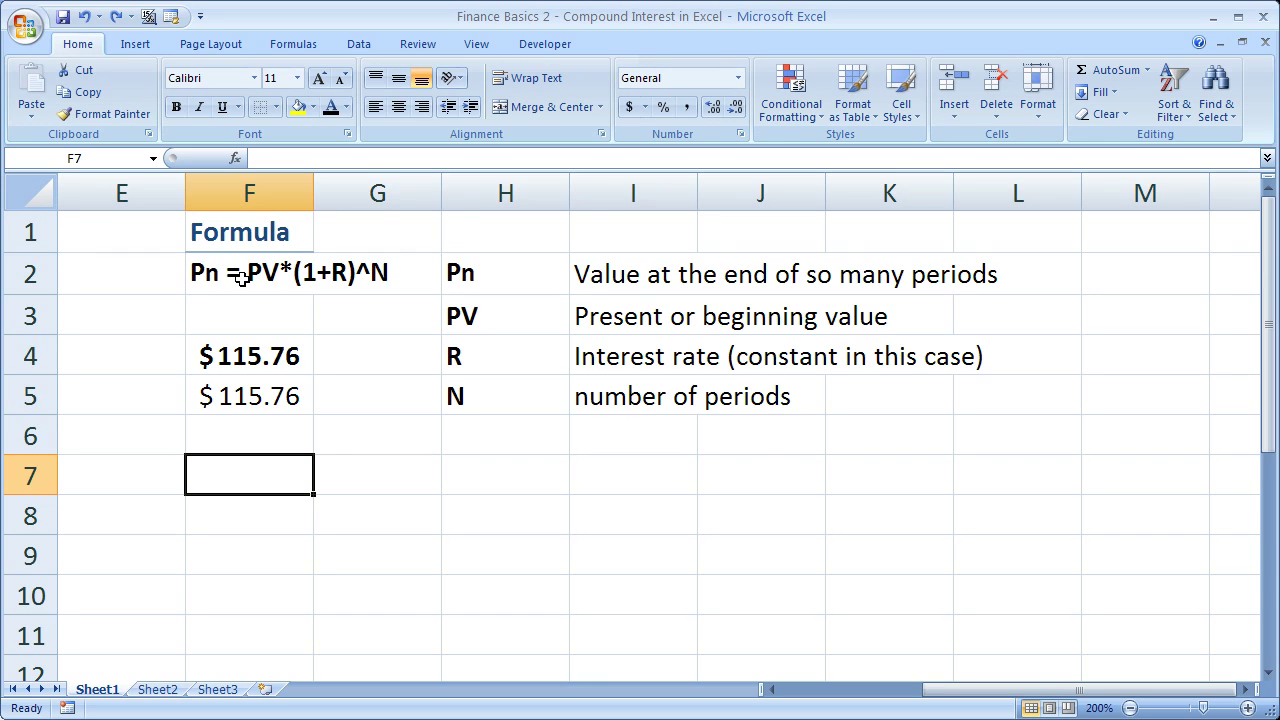
{"action": "left_click_drag", "start_coordinate": [241, 279], "coordinate": [370, 265]}
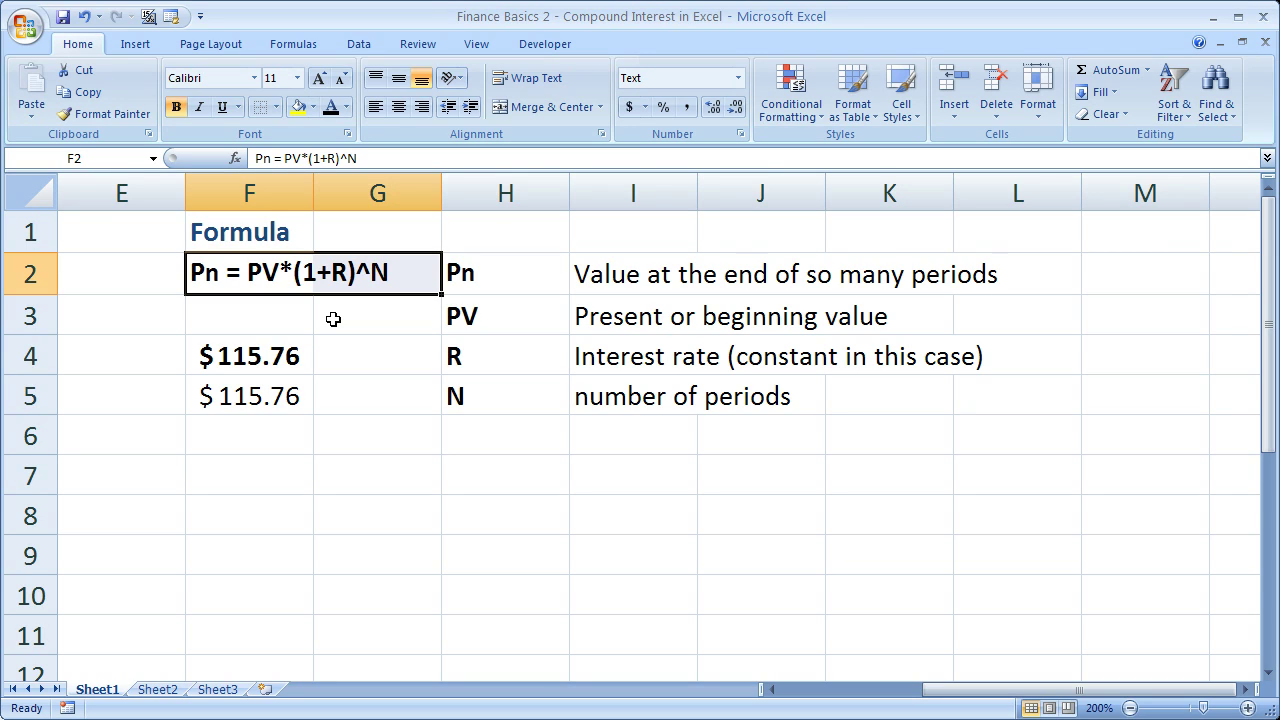
{"action": "left_click", "coordinate": [250, 470]}
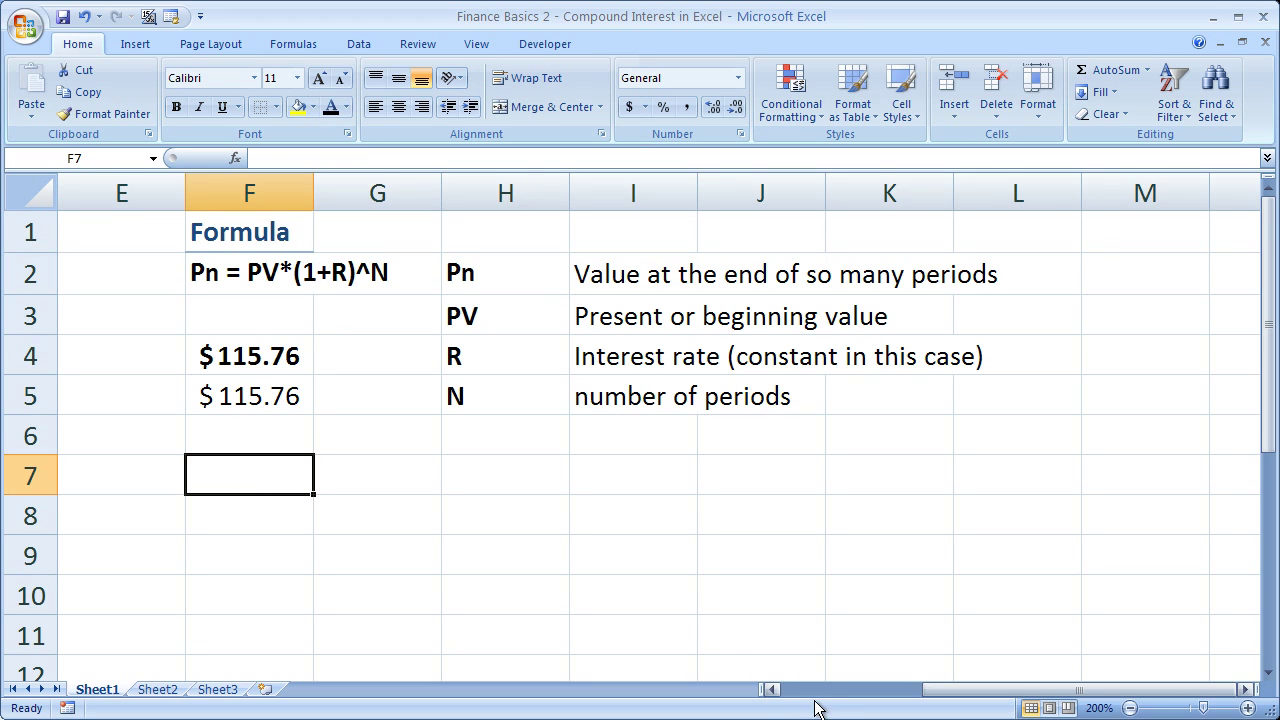
{"action": "scroll", "coordinate": [823, 690], "scroll_direction": "left", "scroll_amount": 4}
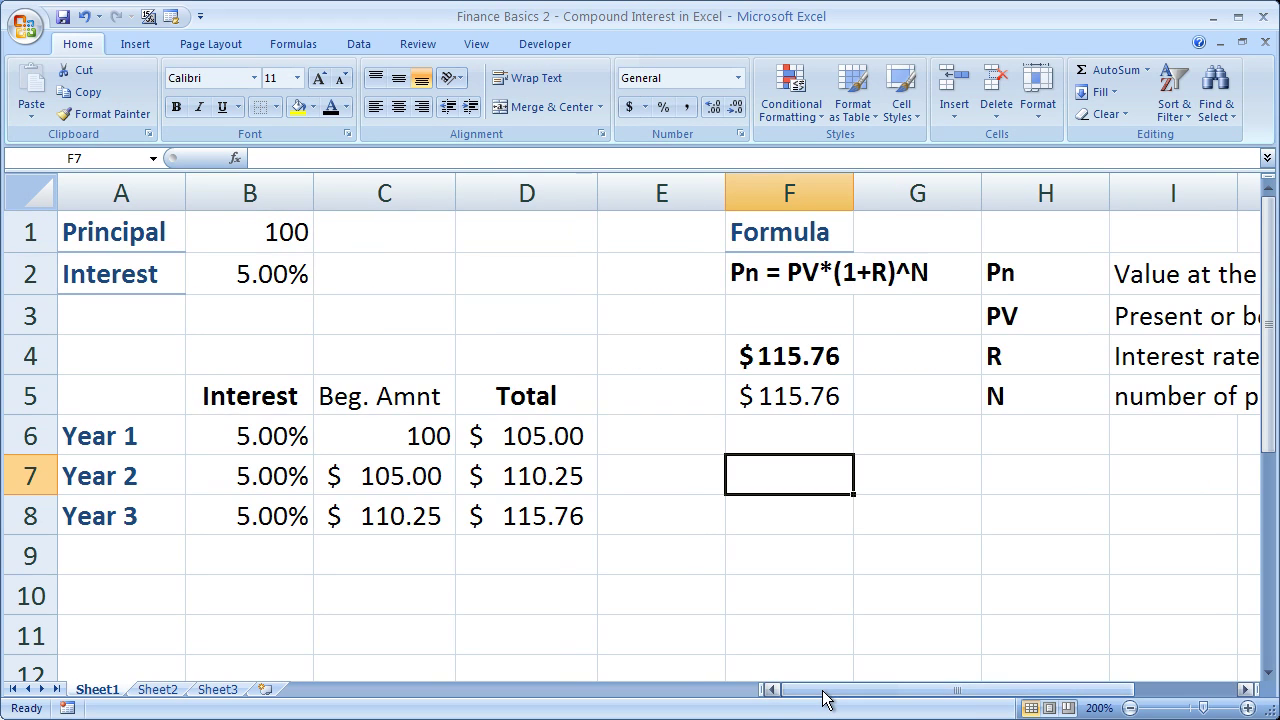